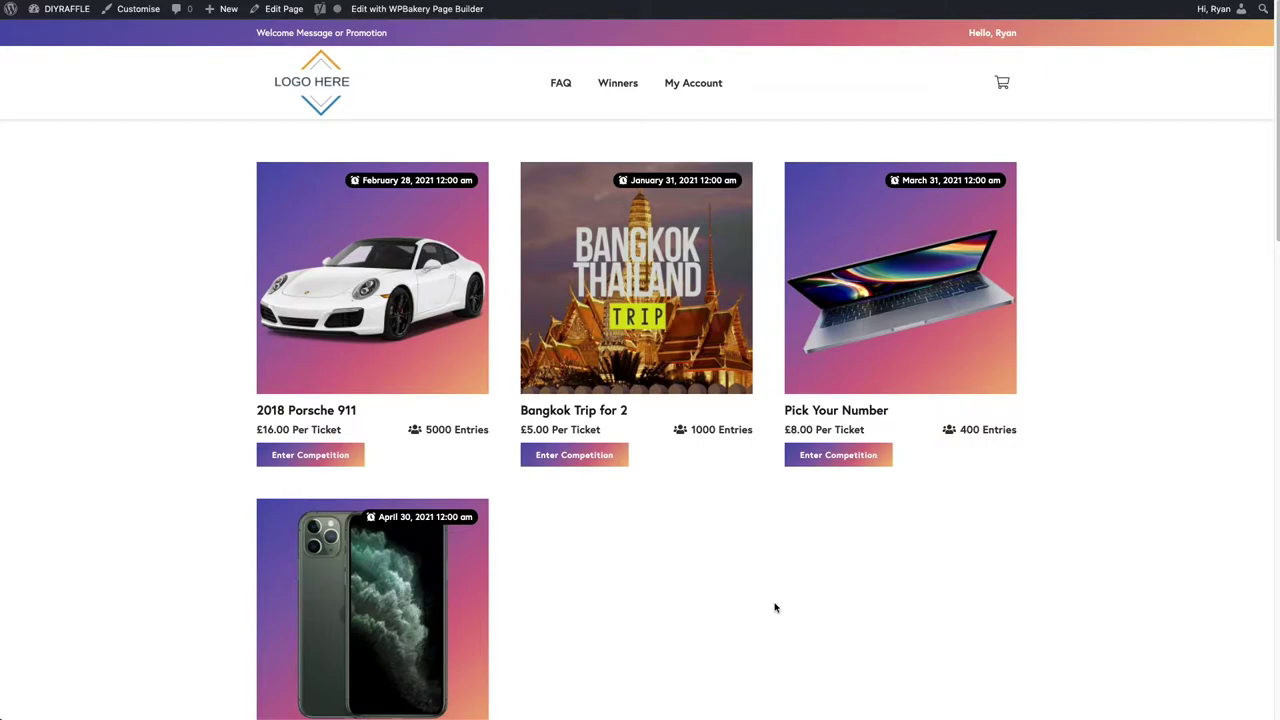
# Advance the demo slider to the next product.
pyautogui.click(703, 584)
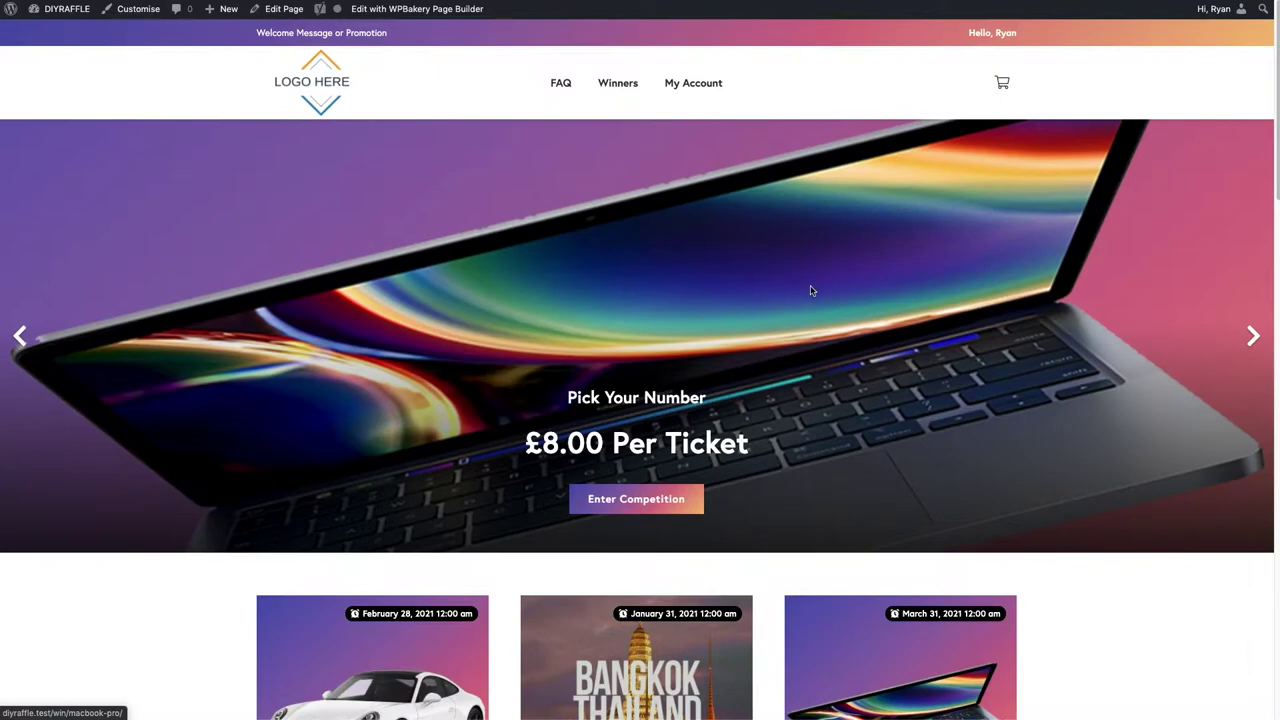
pyautogui.moveTo(957, 277); pyautogui.dragTo(294, 289)
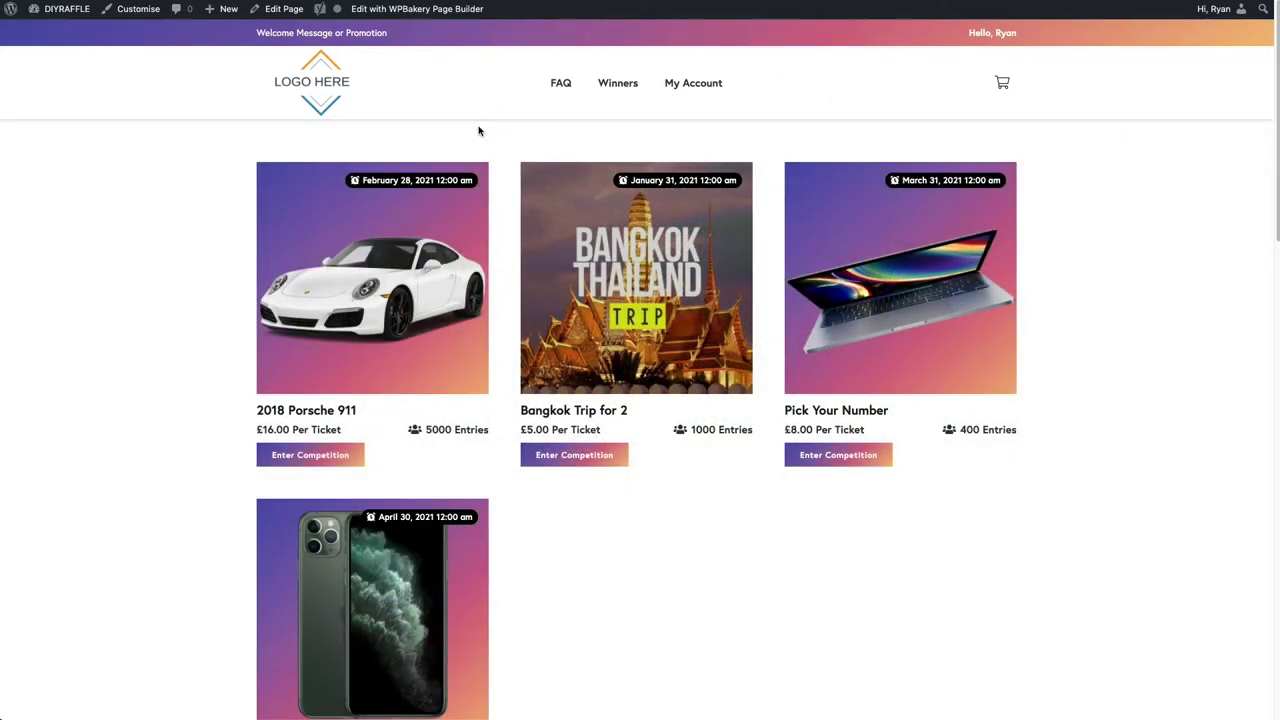
pyautogui.click(466, 121)
# Add a new grid layout, Grid Layout 4, from GET FOUND > Grid Layouts.
pyautogui.moveTo(62, 14)
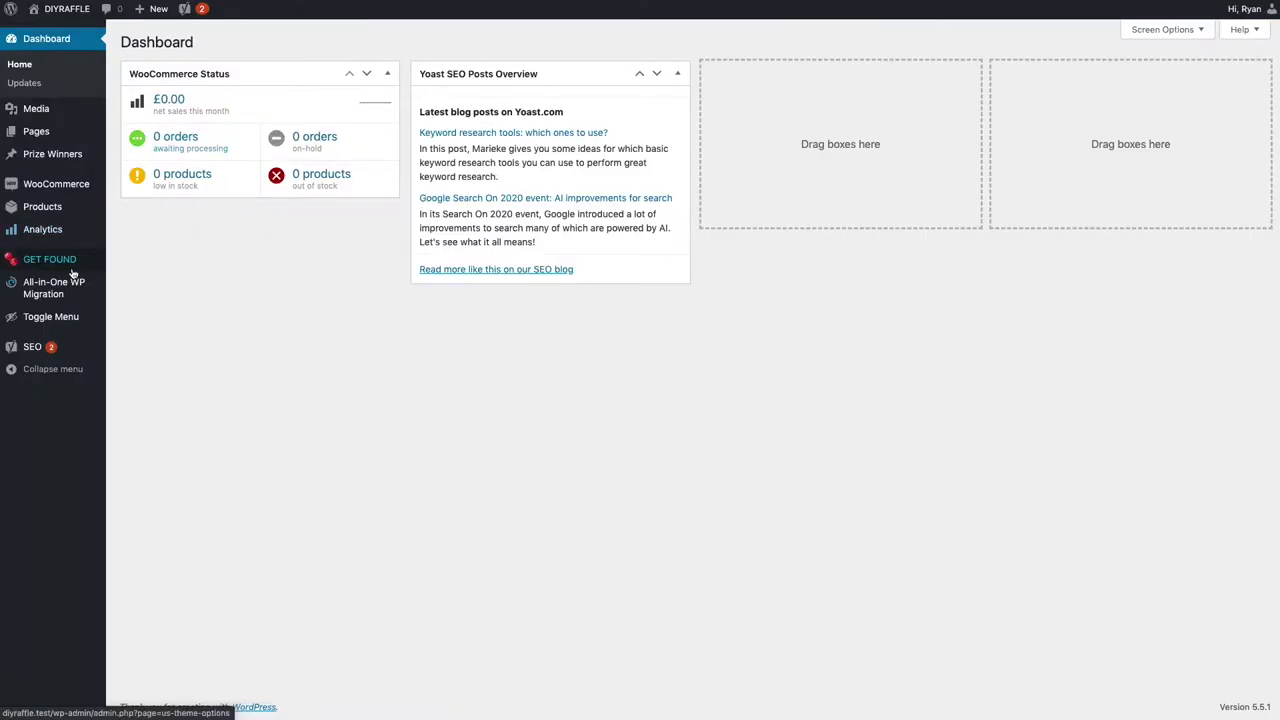
pyautogui.moveTo(70, 268)
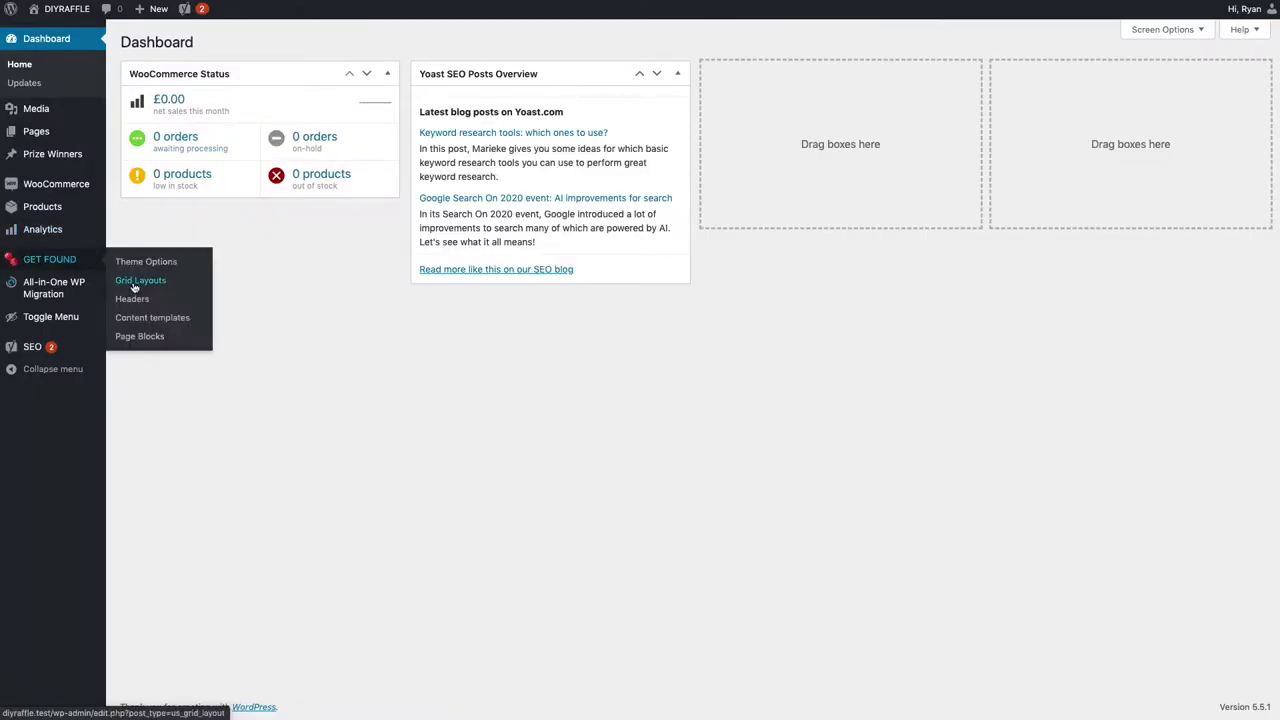
pyautogui.click(134, 286)
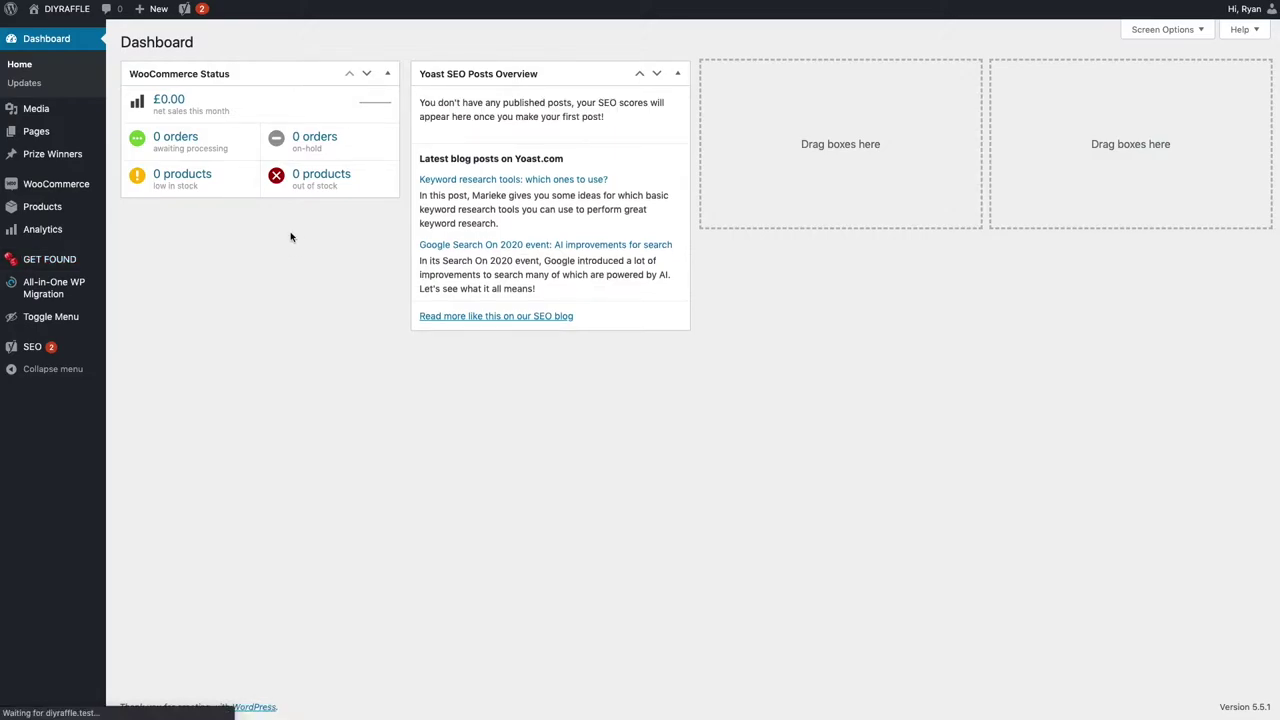
pyautogui.click(240, 43)
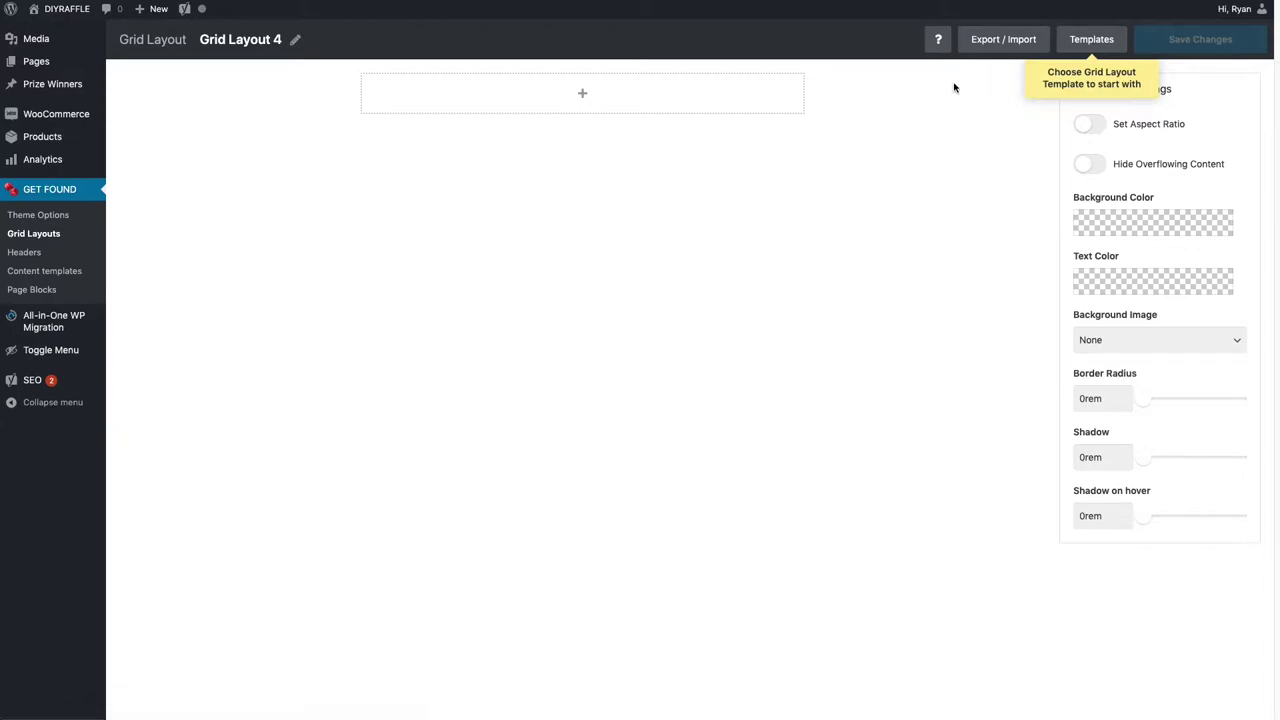
# Import prepared layout code with Post Image, Post Title, Price and Enter Competition blocks.
pyautogui.click(1000, 46)
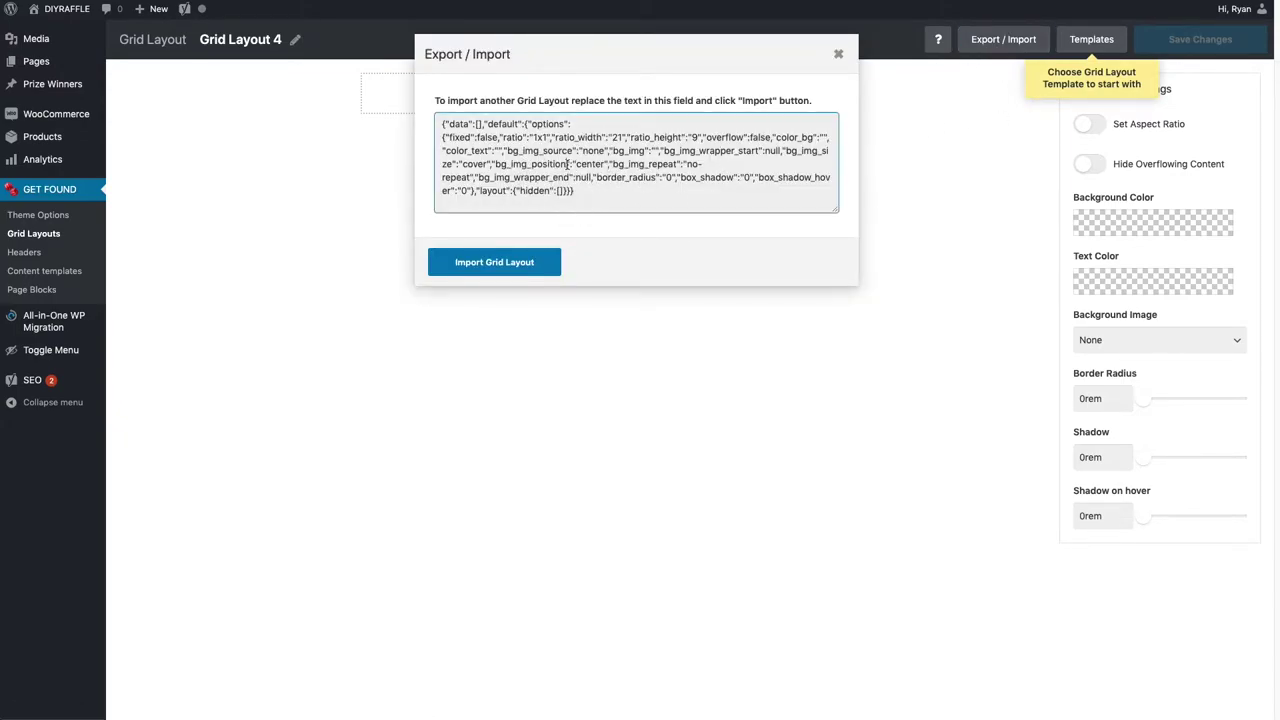
pyautogui.tripleClick(820, 197)
pyautogui.press('BackSpace')
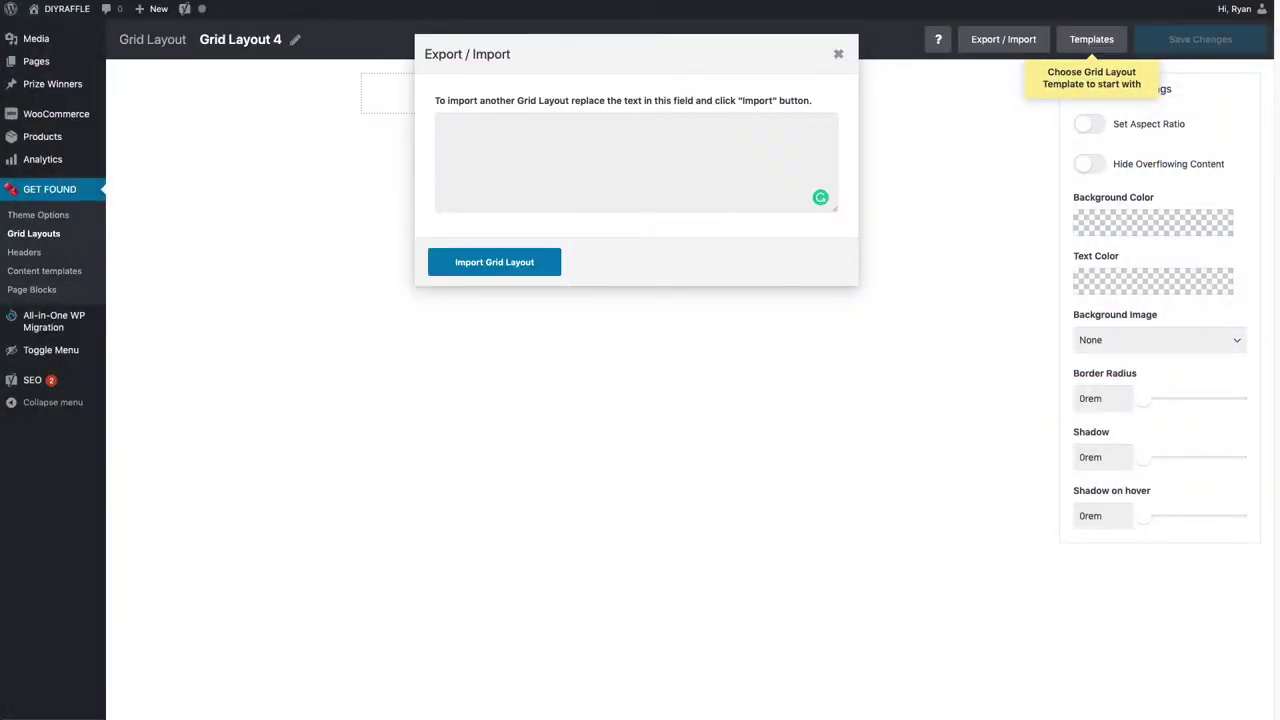
pyautogui.click(504, 154)
pyautogui.hotkey('ctrl', 'v')
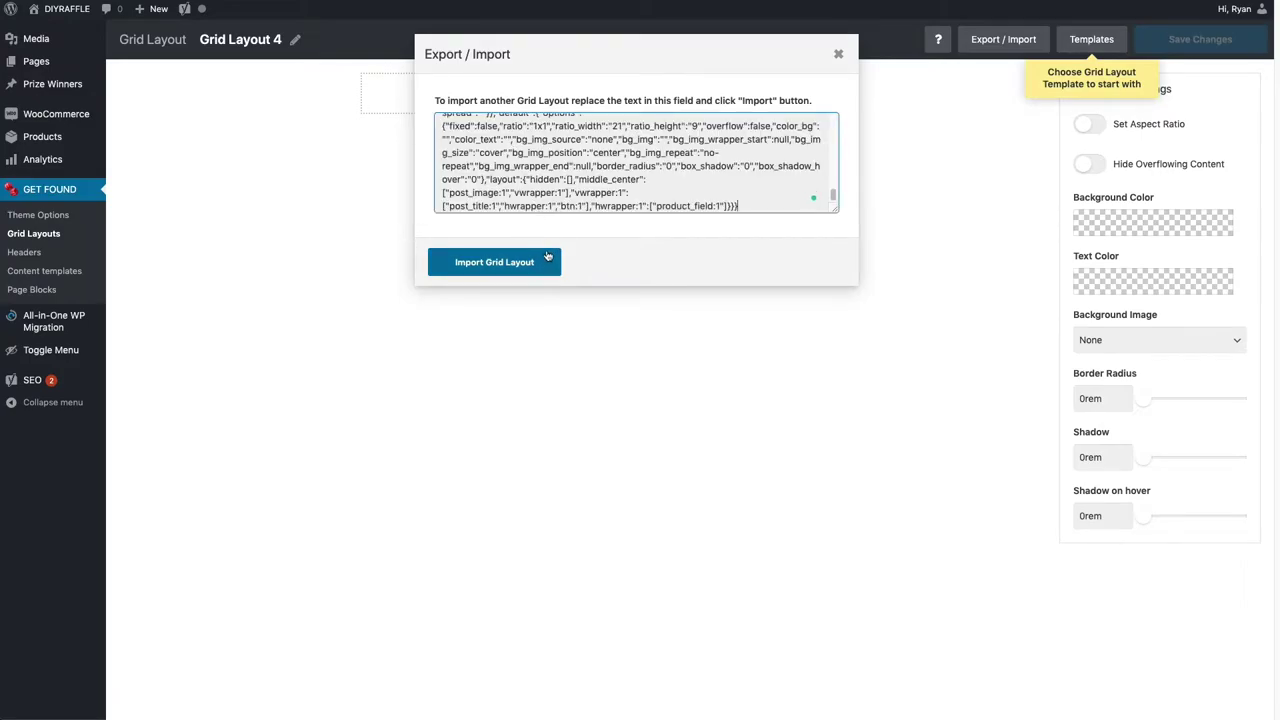
pyautogui.click(509, 268)
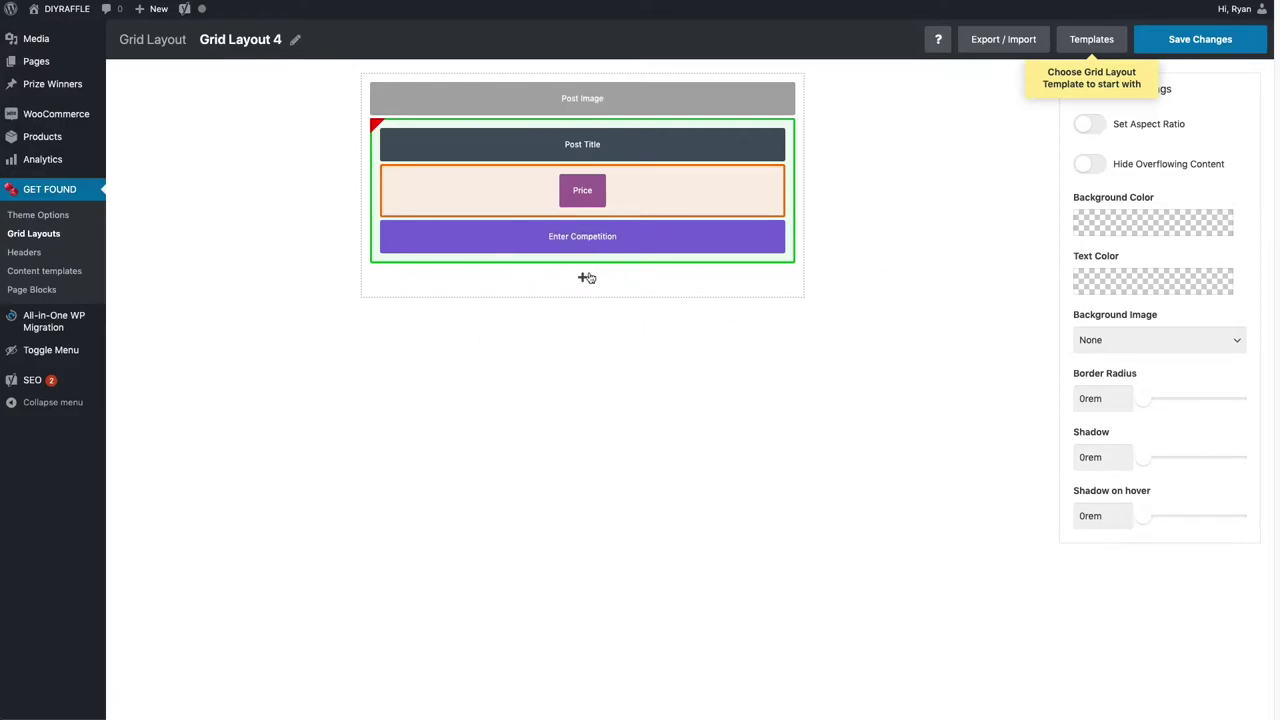
# Keep the Enter Competition button on Default Button style and save Grid Layout 4.
pyautogui.moveTo(565, 248)
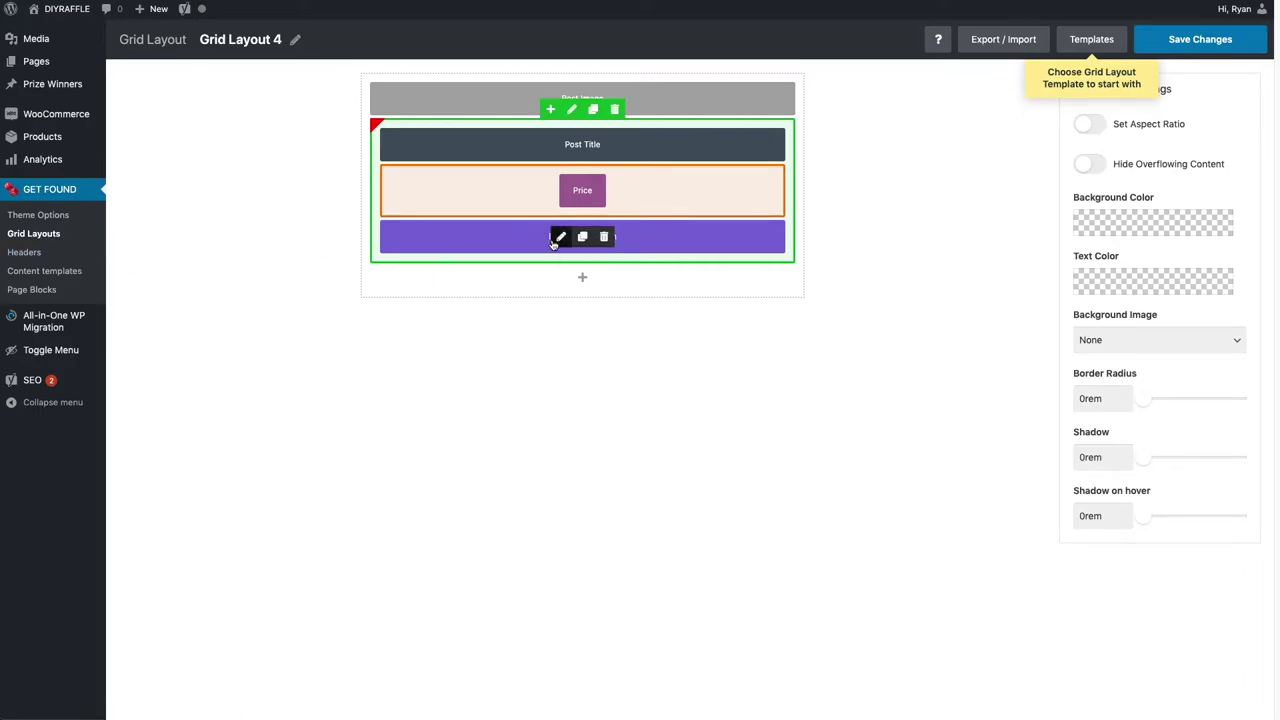
pyautogui.click(558, 240)
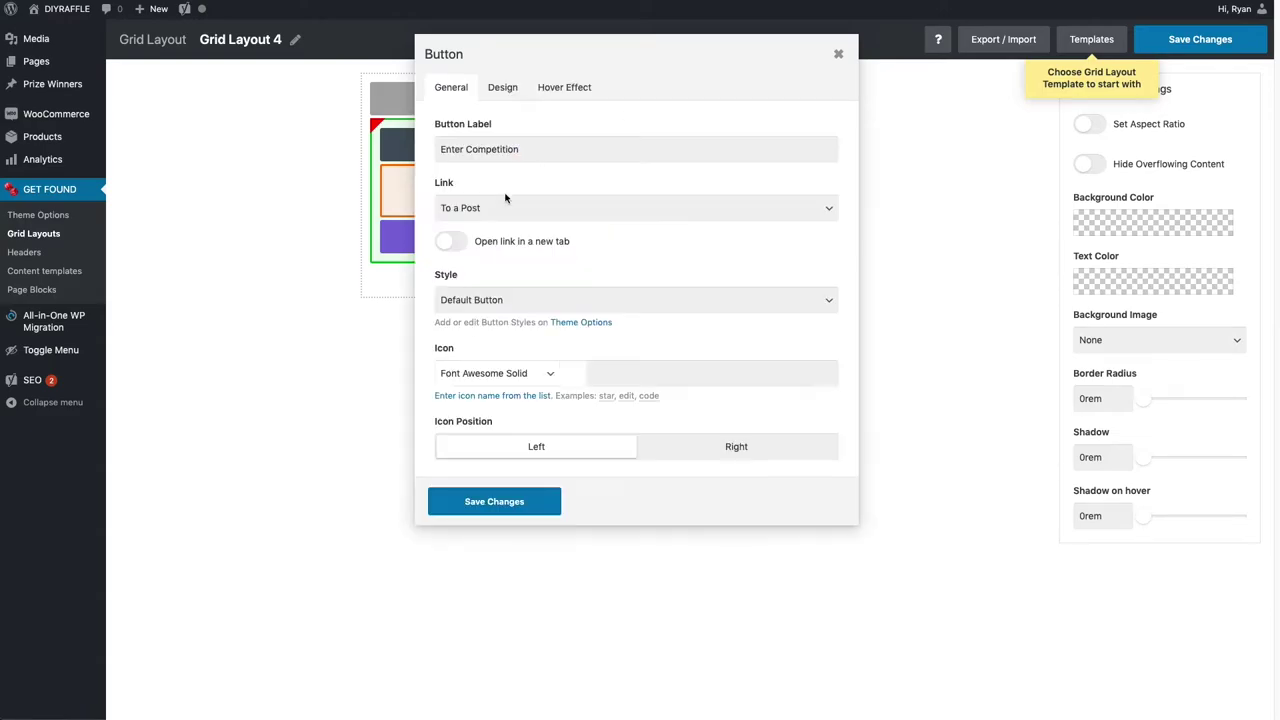
pyautogui.click(482, 308)
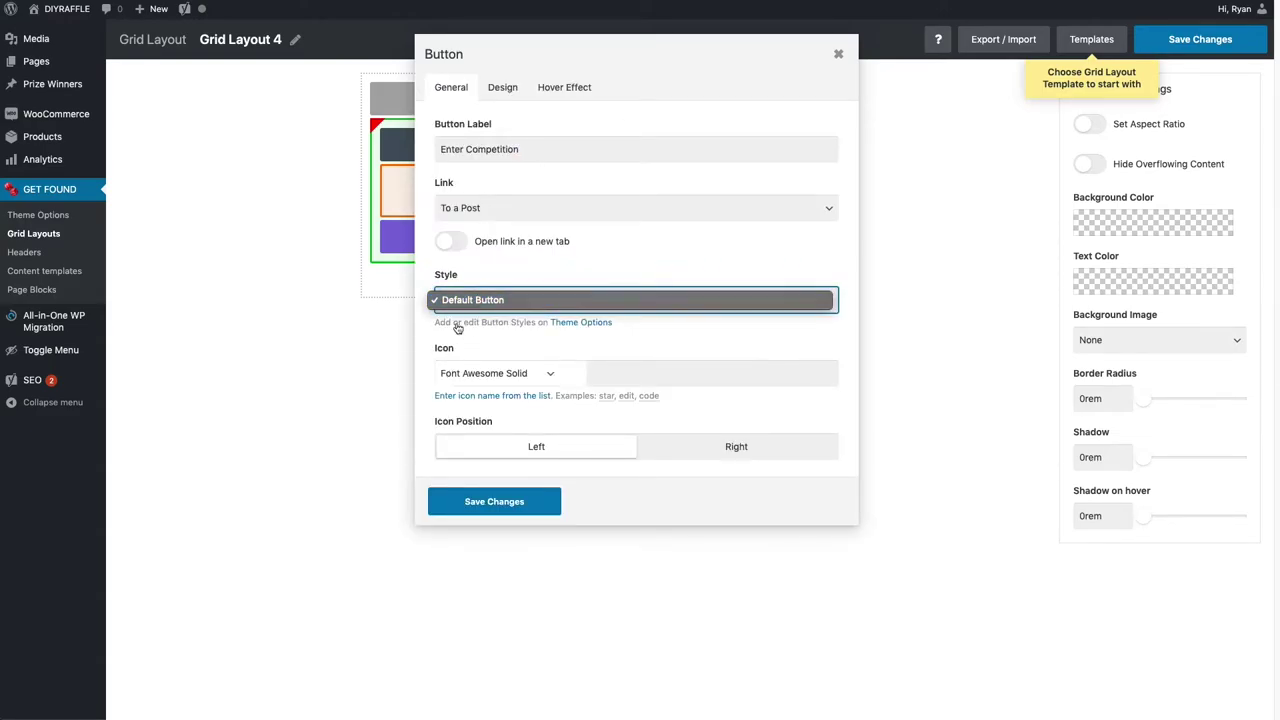
pyautogui.click(425, 328)
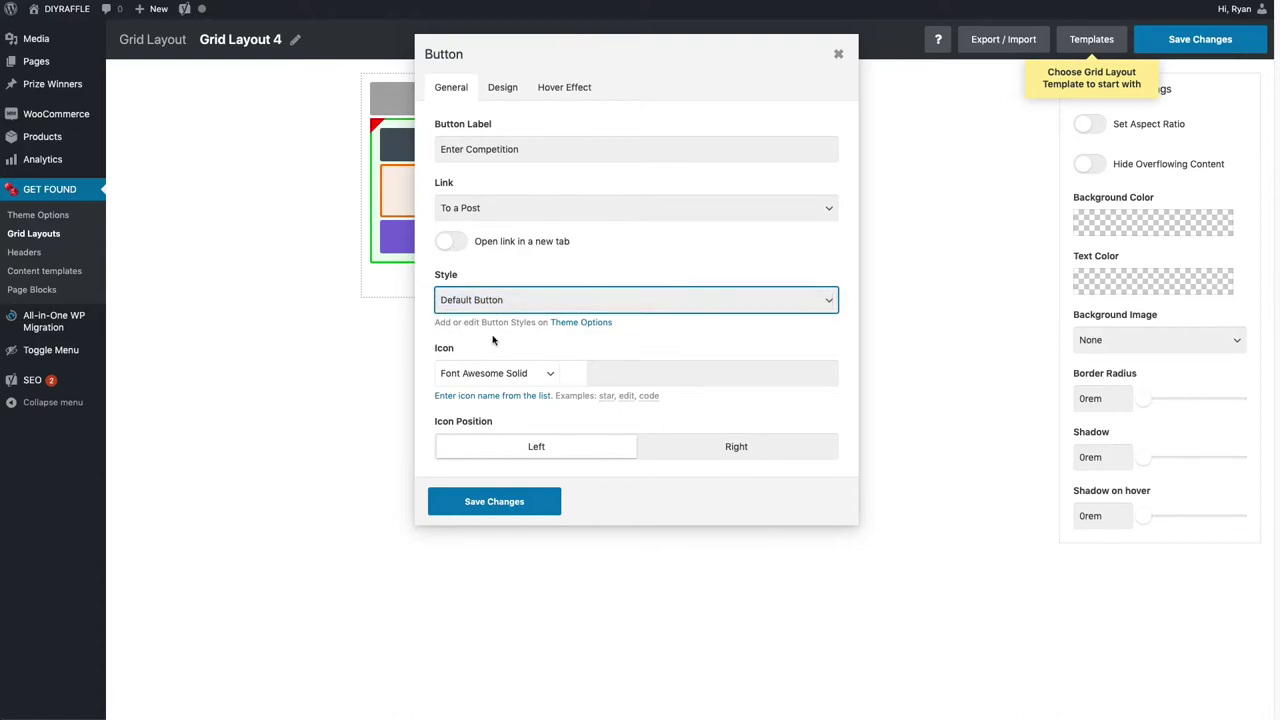
pyautogui.click(495, 503)
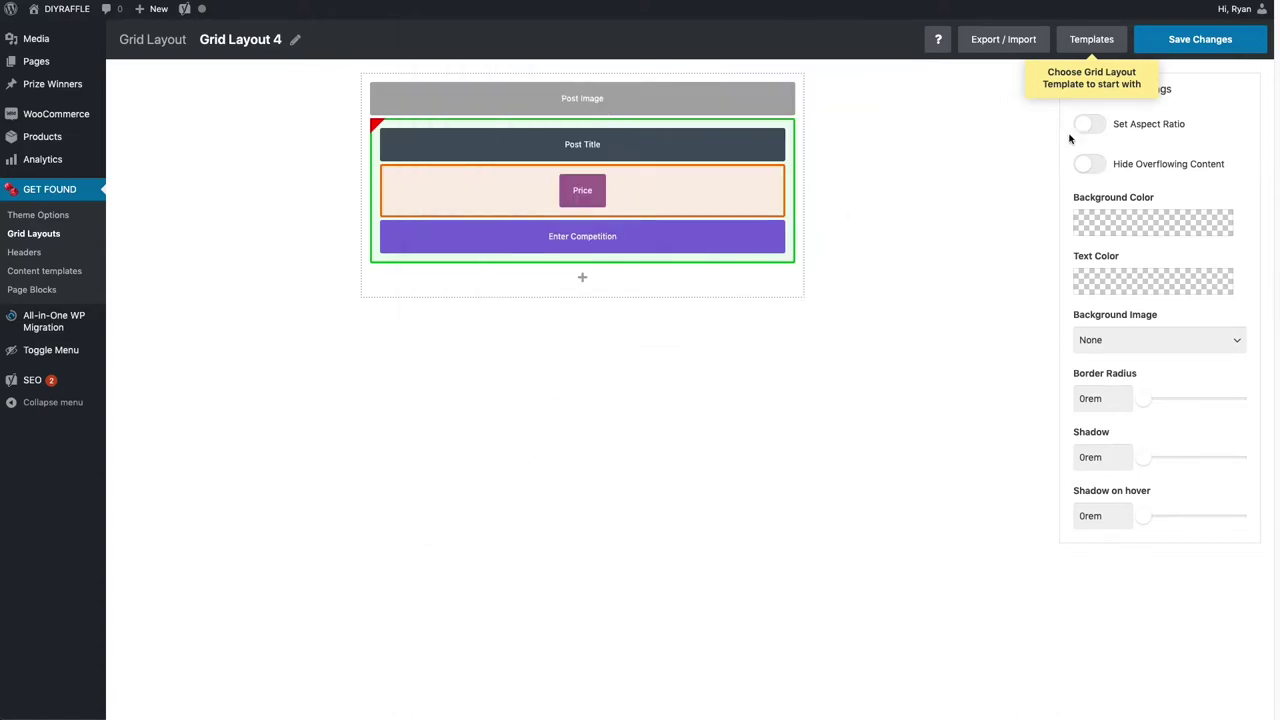
pyautogui.click(1183, 50)
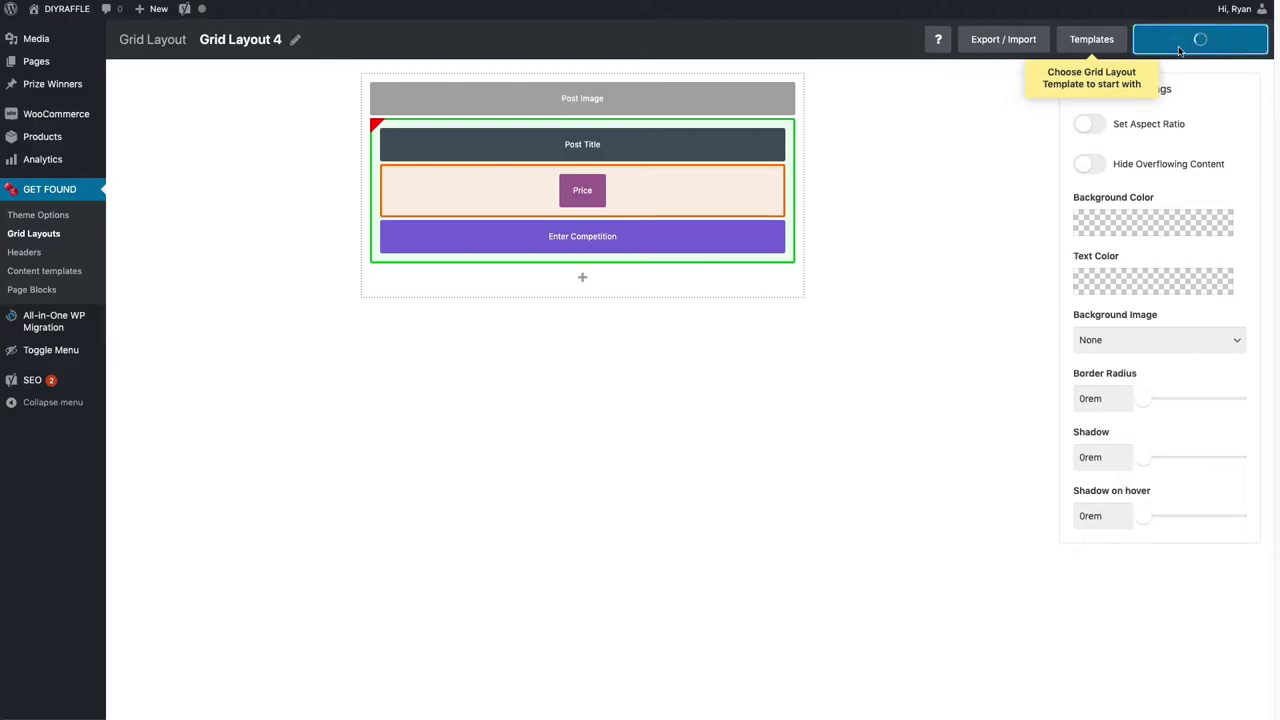
# Rename Grid Layout 4 to 'Homepage Slider', save it, and go to All Pages.
pyautogui.click(236, 39)
pyautogui.doubleClick(240, 39)
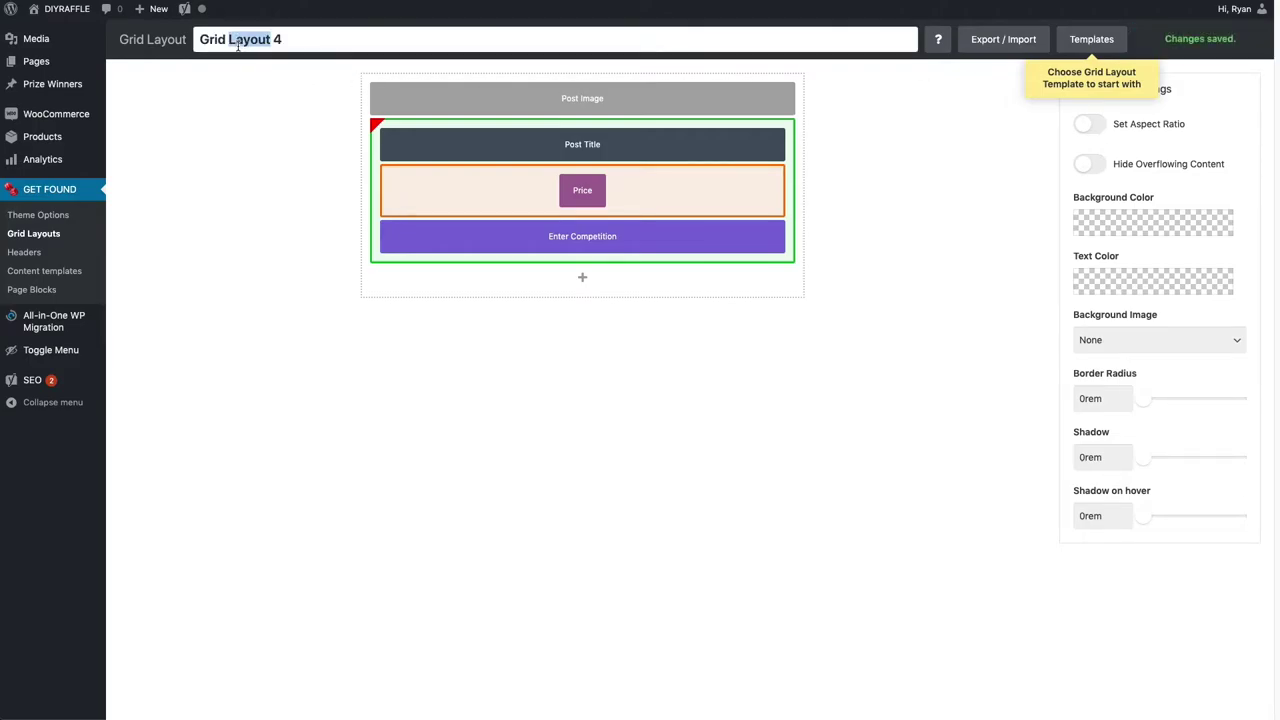
pyautogui.click(236, 40)
pyautogui.moveTo(236, 39); pyautogui.dragTo(194, 40)
pyautogui.write('Homepage P')
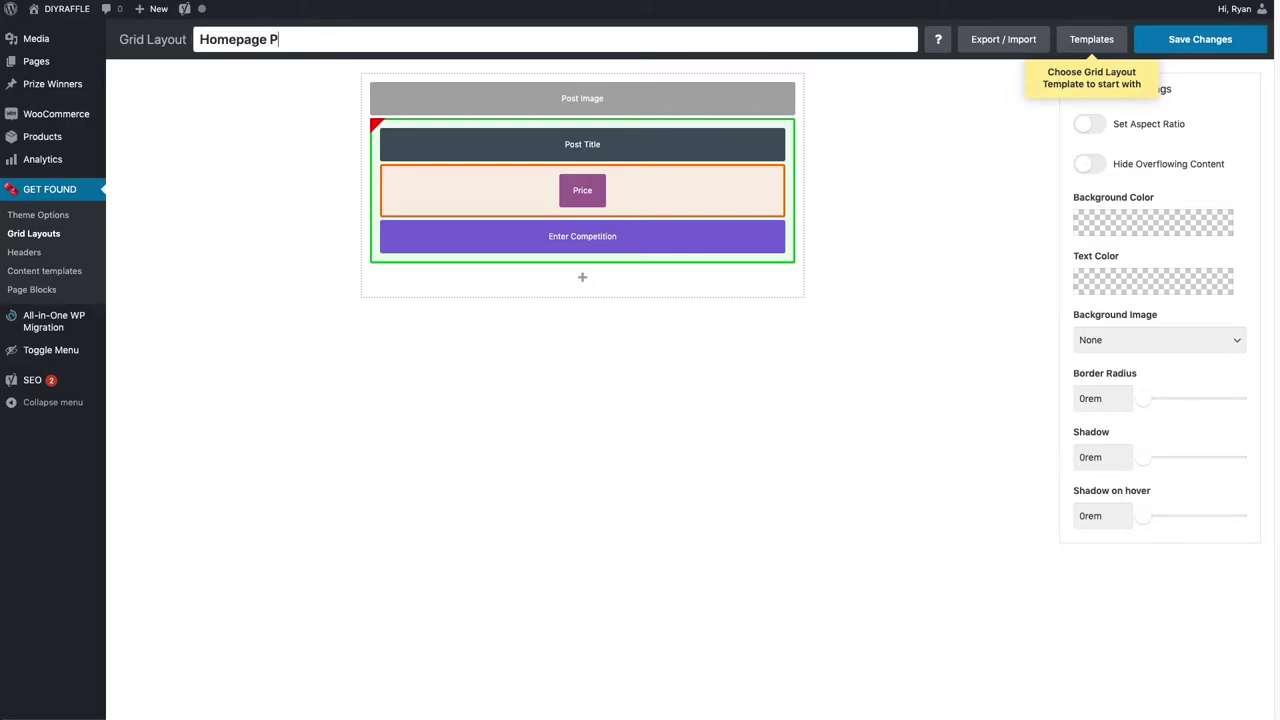
pyautogui.press('BackSpace')
pyautogui.write('Slider')
pyautogui.click(1222, 42)
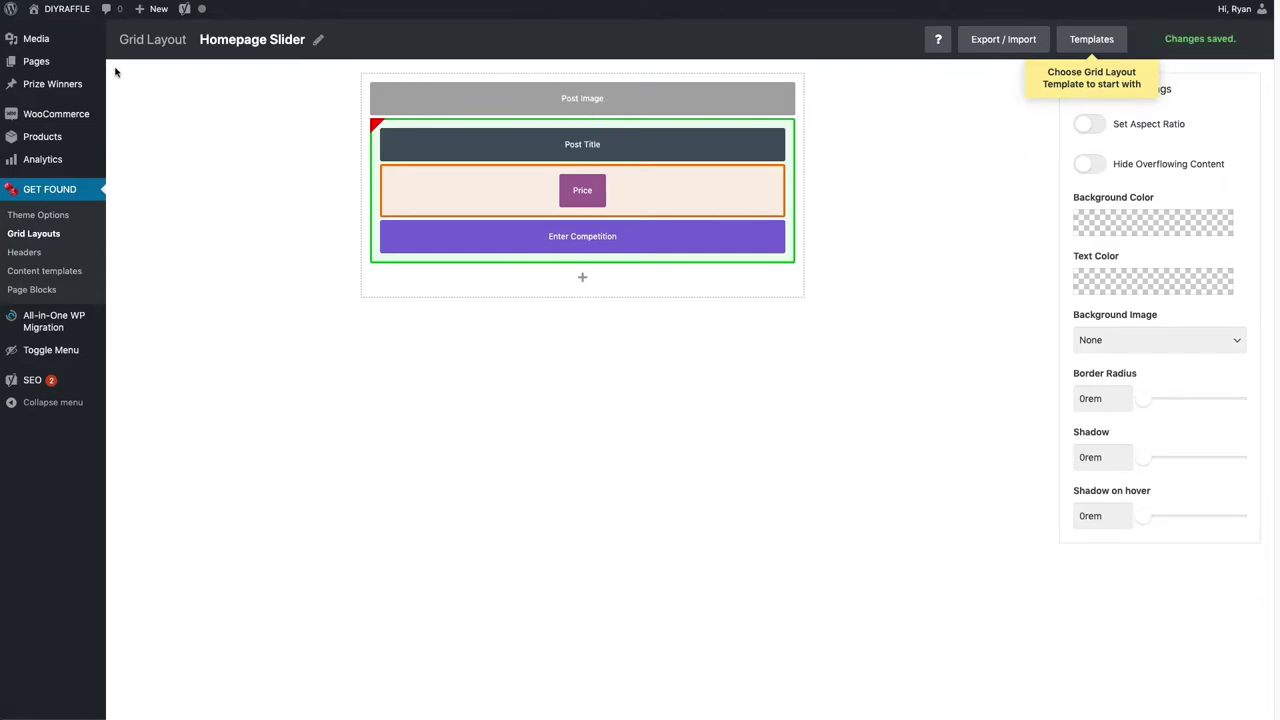
pyautogui.moveTo(45, 64)
pyautogui.click(150, 66)
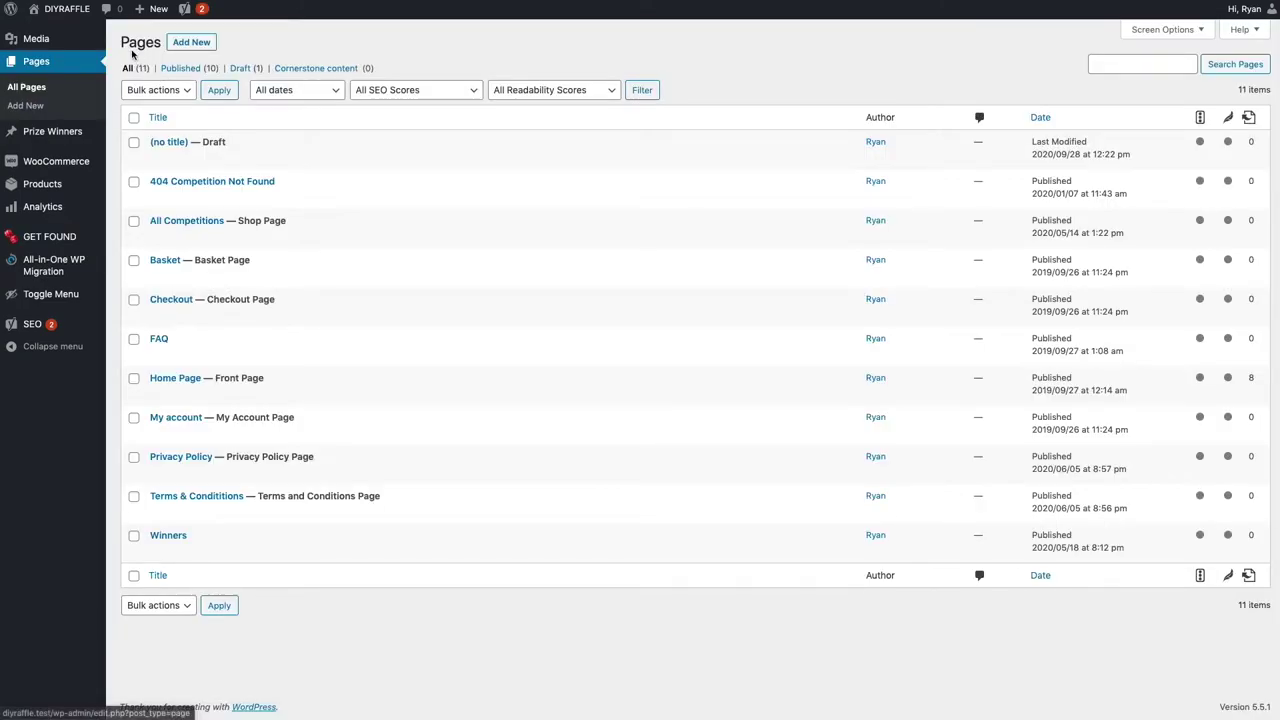
# Open the Home Page in WPBakery Page Builder with the Add Element panel showing.
pyautogui.click(57, 33)
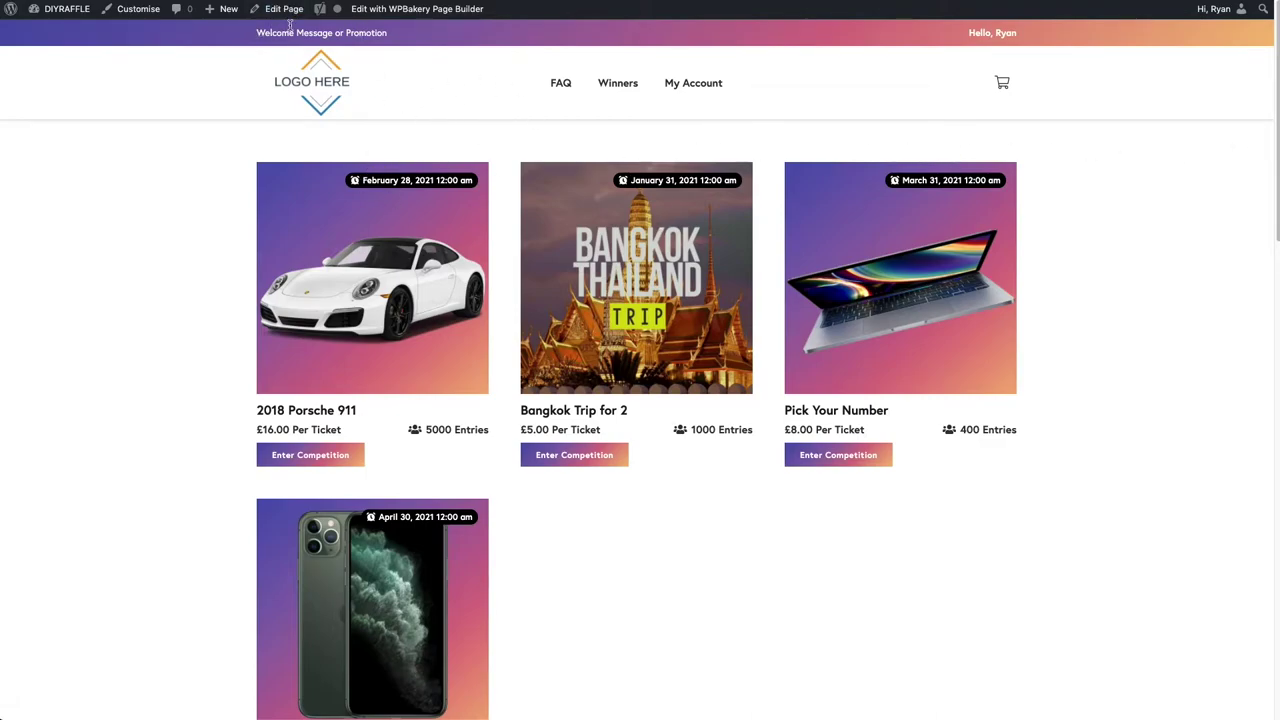
pyautogui.moveTo(287, 15)
pyautogui.press('F5')
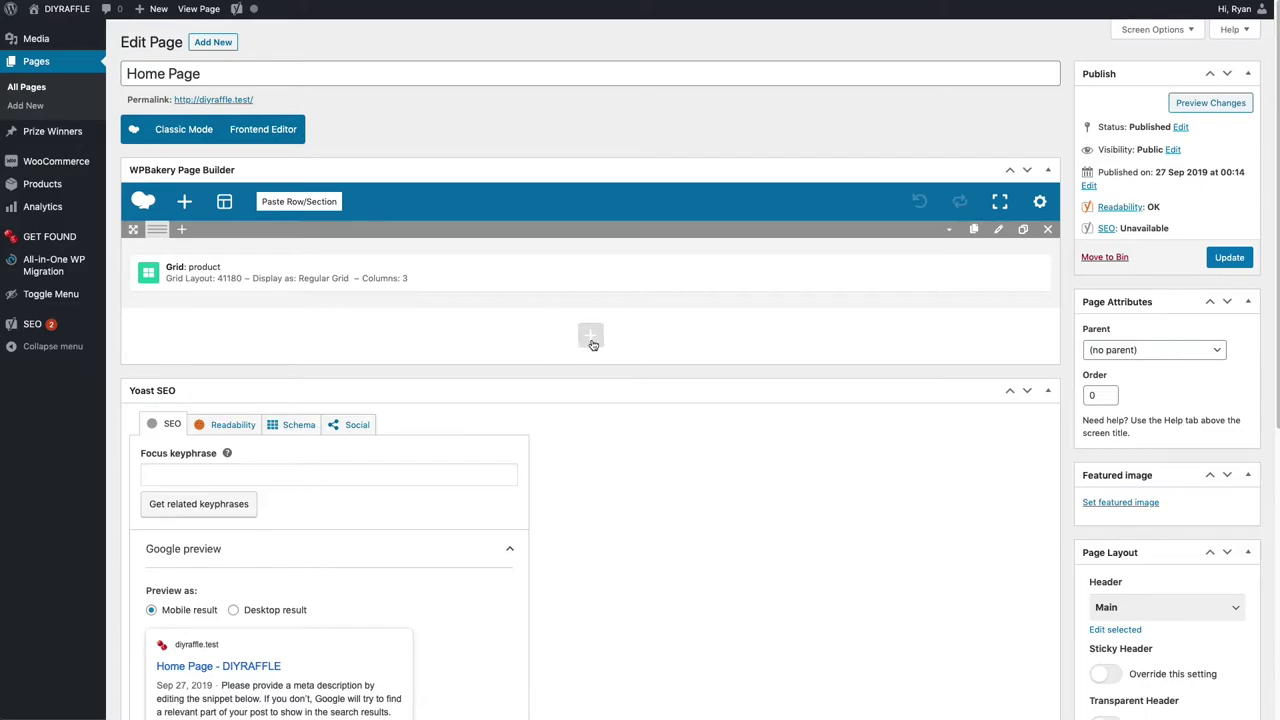
pyautogui.click(591, 340)
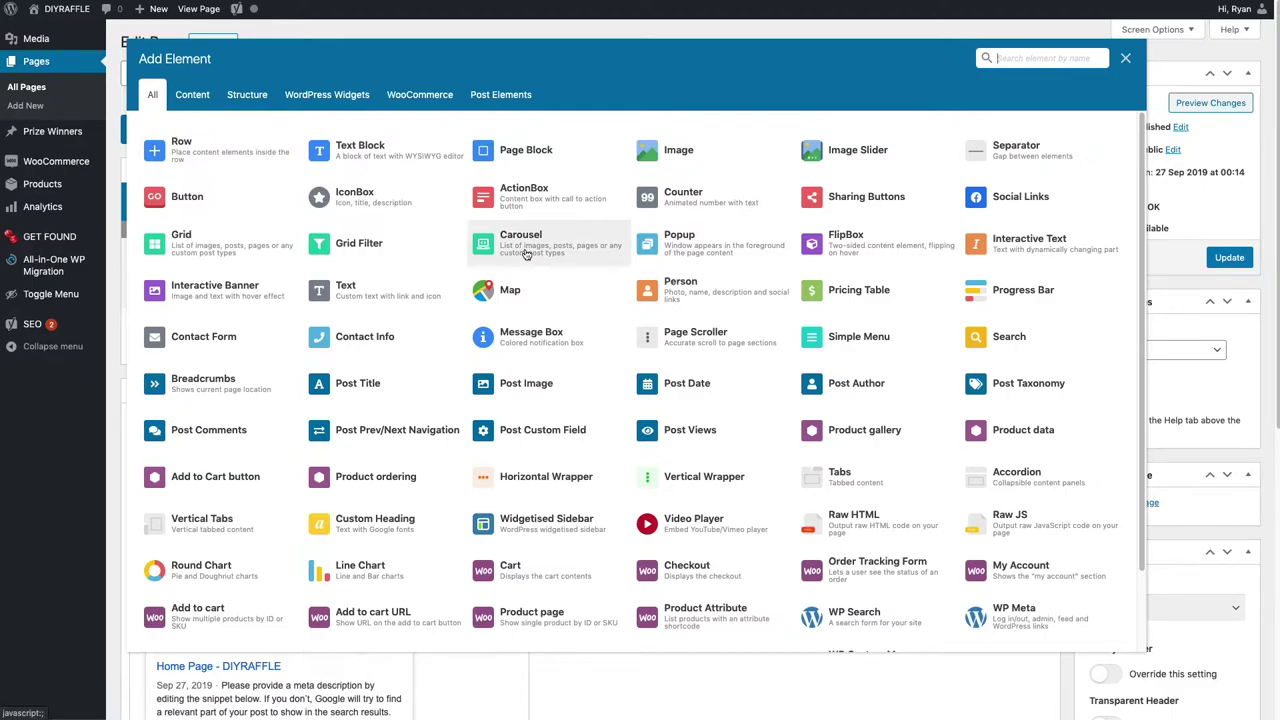
# Add a Carousel showing Products (product), ordered by date of creation, with 5 items.
pyautogui.click(527, 254)
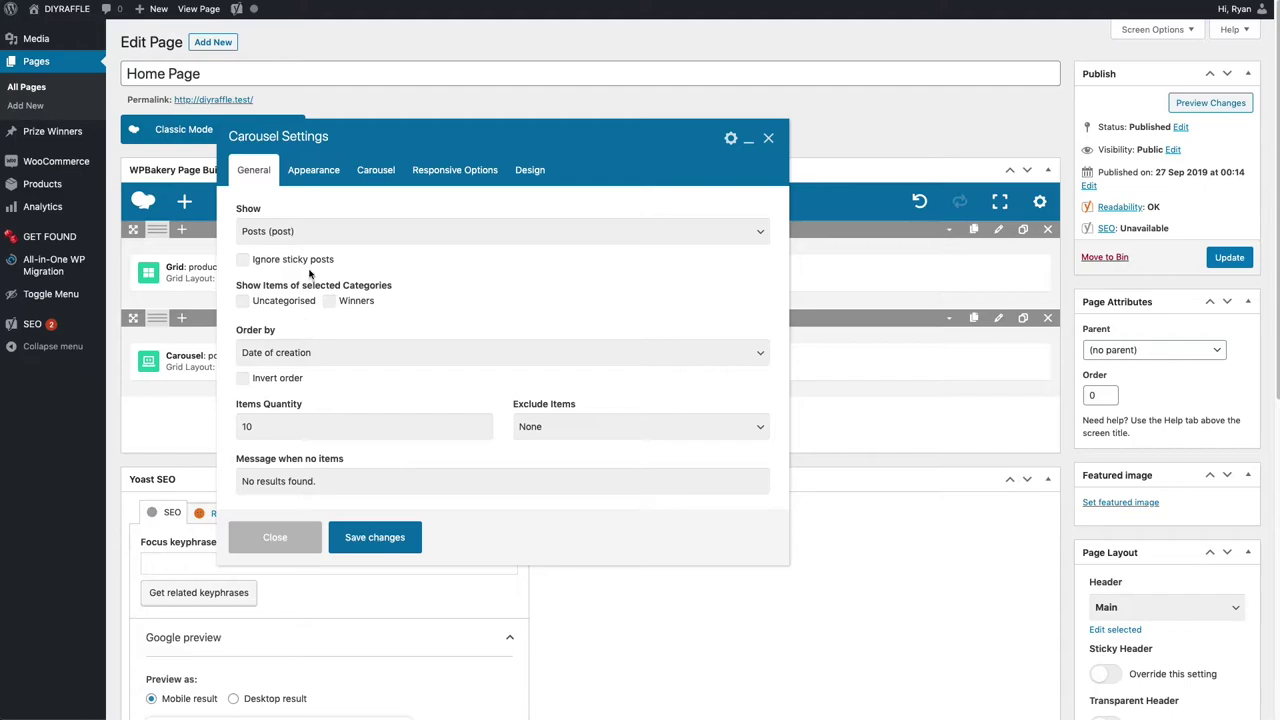
pyautogui.click(389, 230)
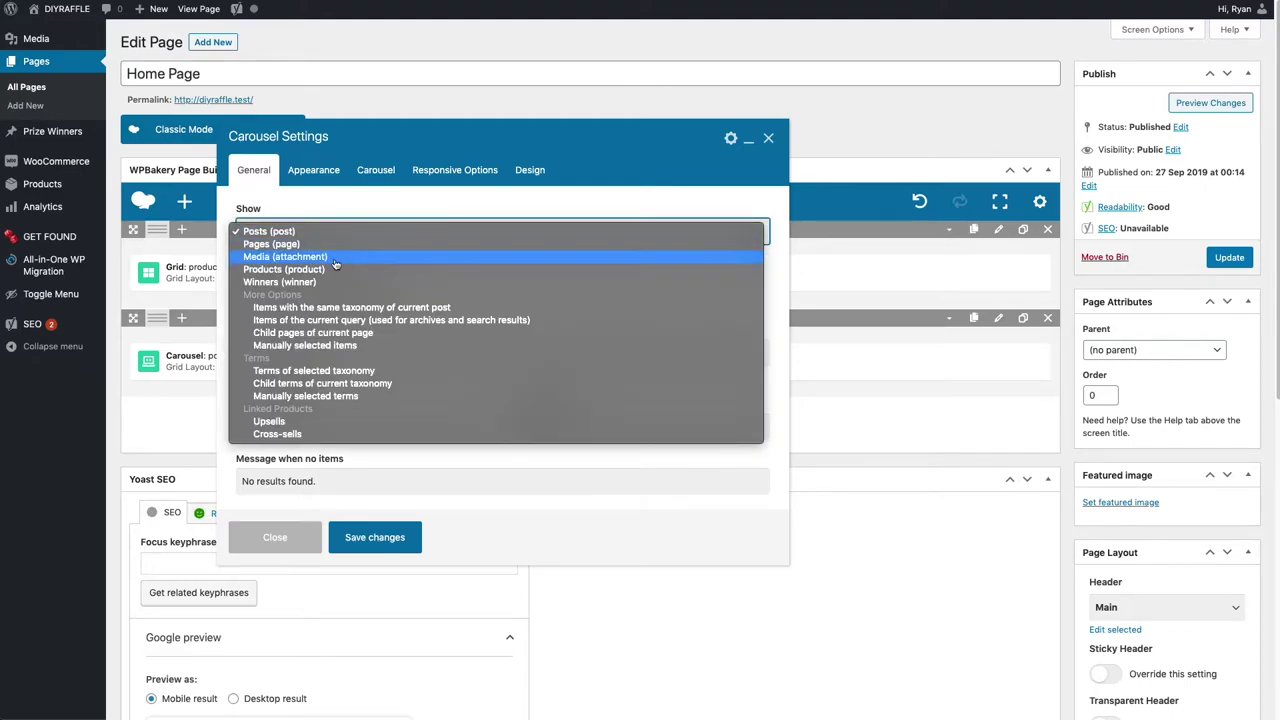
pyautogui.click(325, 270)
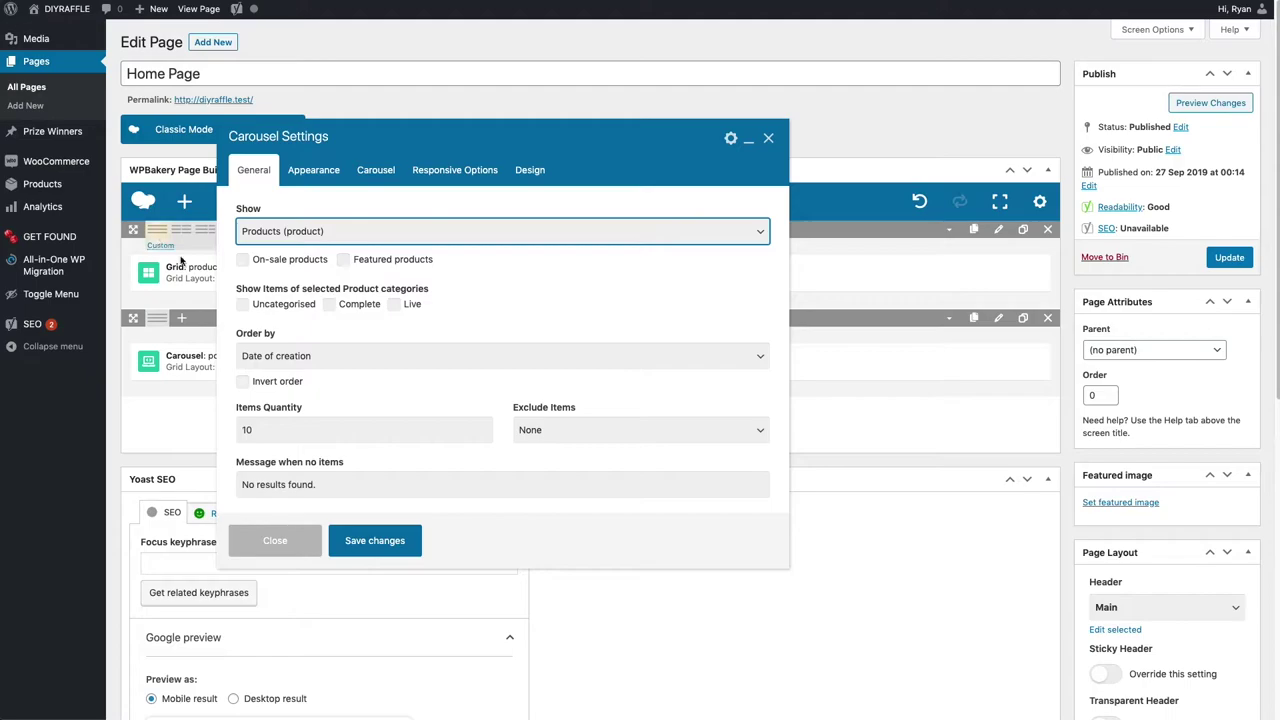
pyautogui.click(369, 354)
pyautogui.click(364, 359)
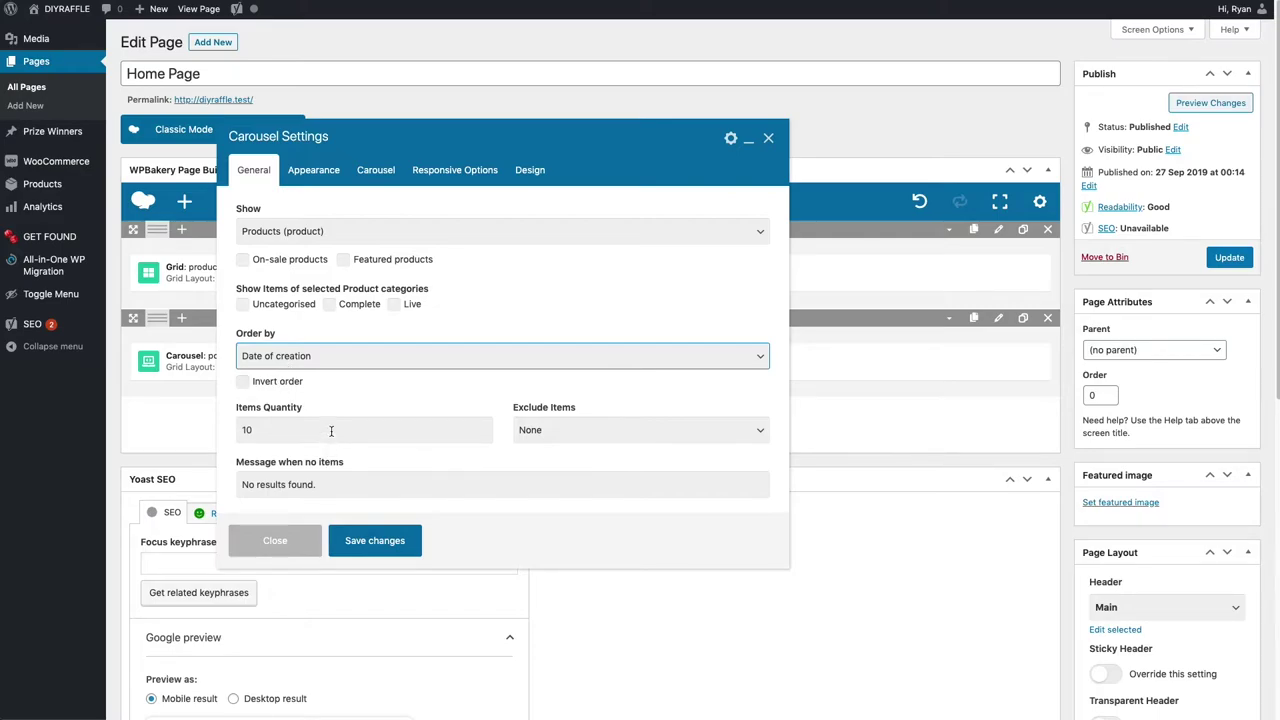
pyautogui.moveTo(331, 431); pyautogui.dragTo(233, 437)
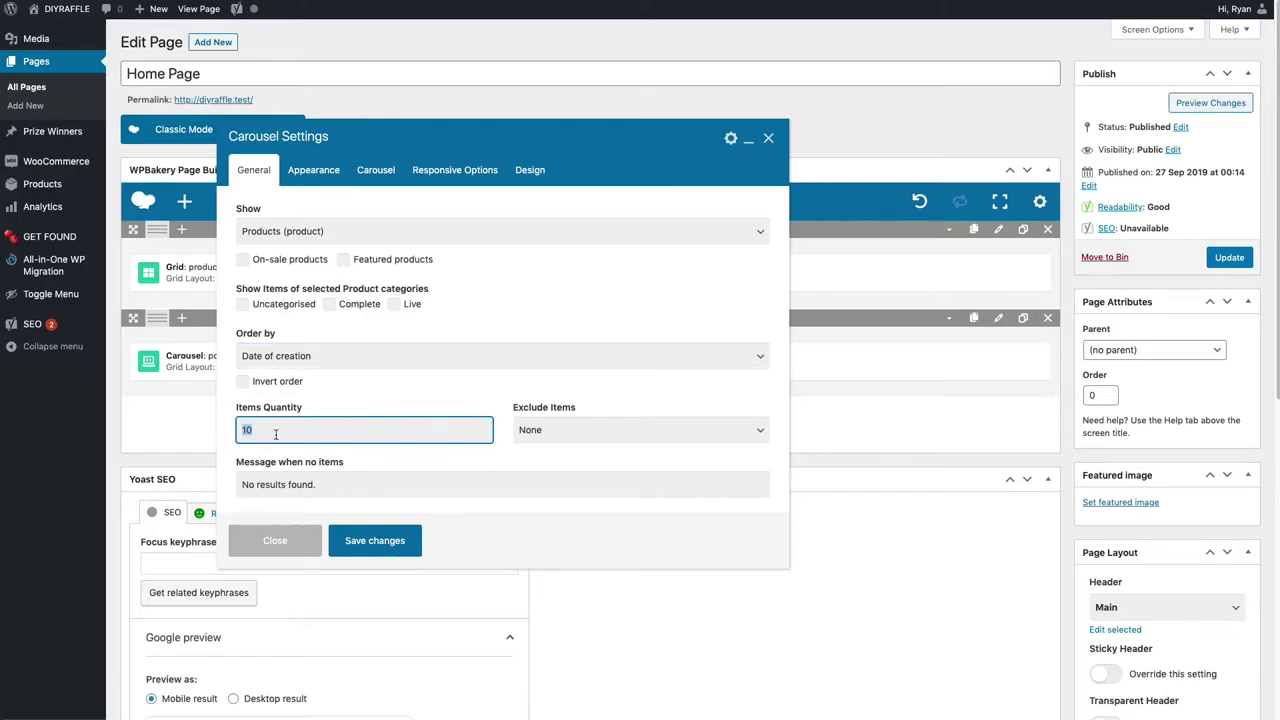
pyautogui.write('5')
pyautogui.click(228, 451)
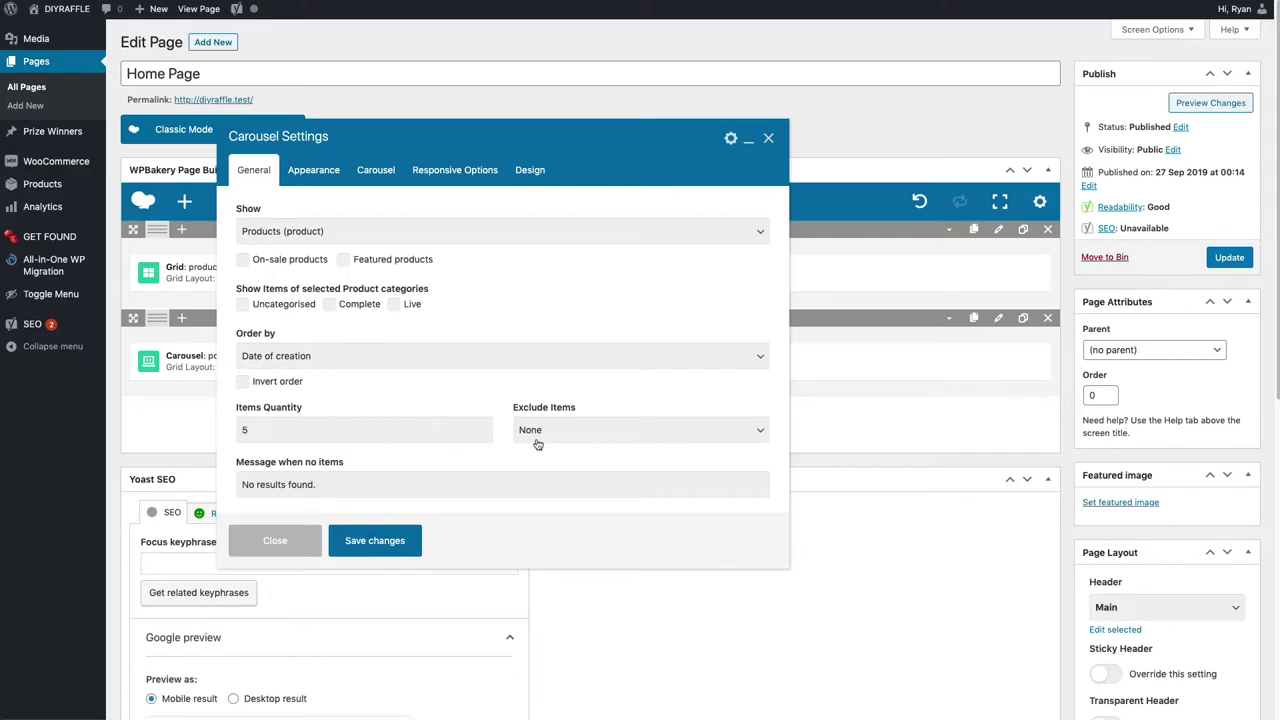
pyautogui.scroll(-1, 408, 440)
pyautogui.scroll(1, 411, 448)
# Set the carousel's Appearance to the Homepage Slider grid layout with 1 column.
pyautogui.click(290, 170)
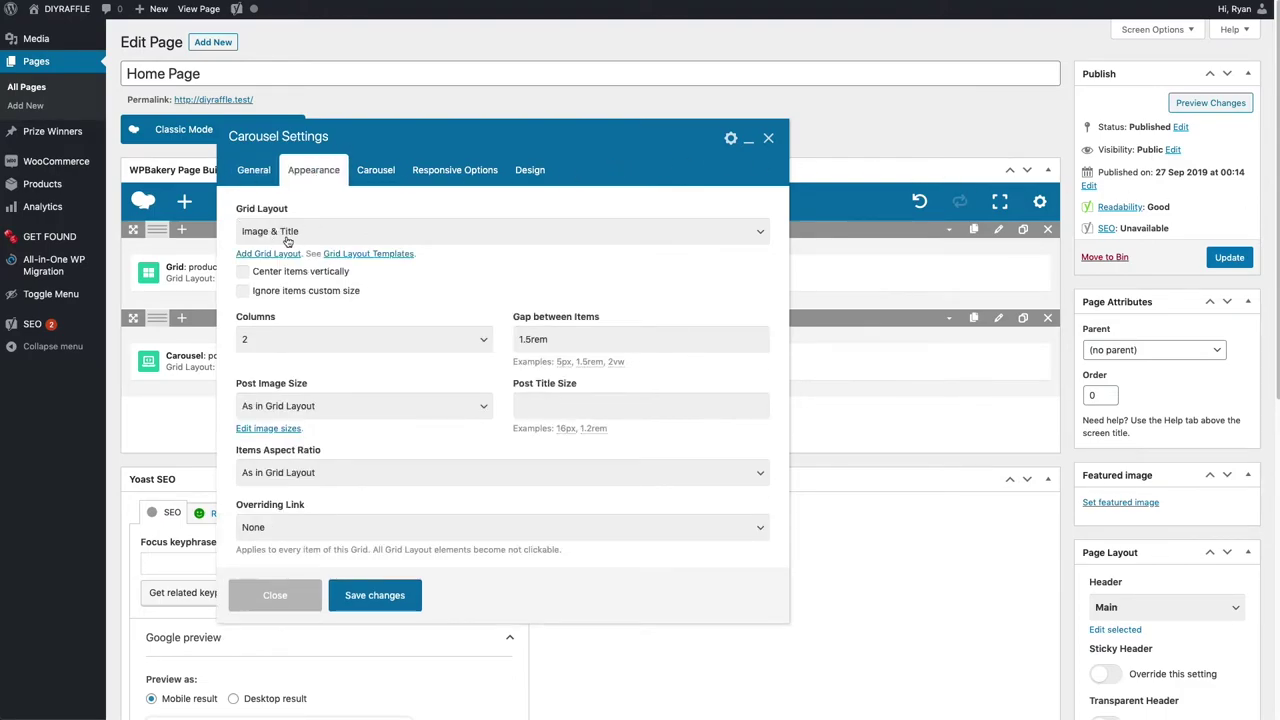
pyautogui.click(320, 233)
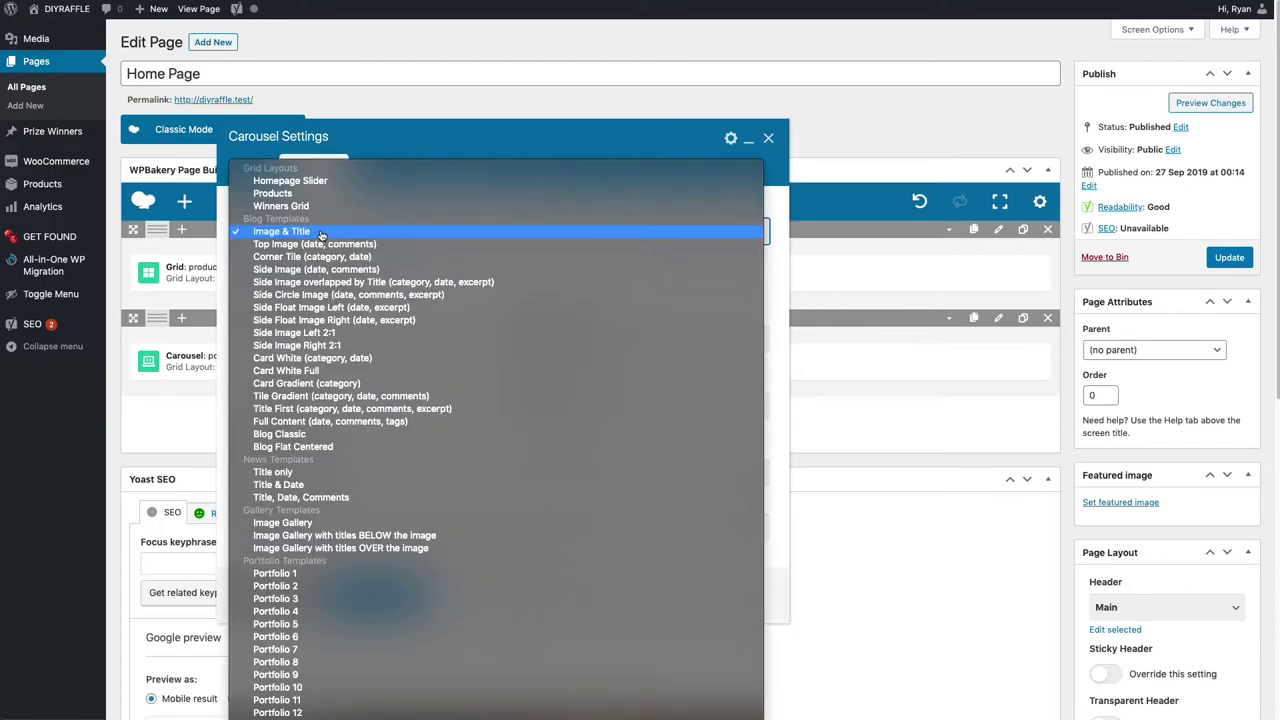
pyautogui.click(288, 183)
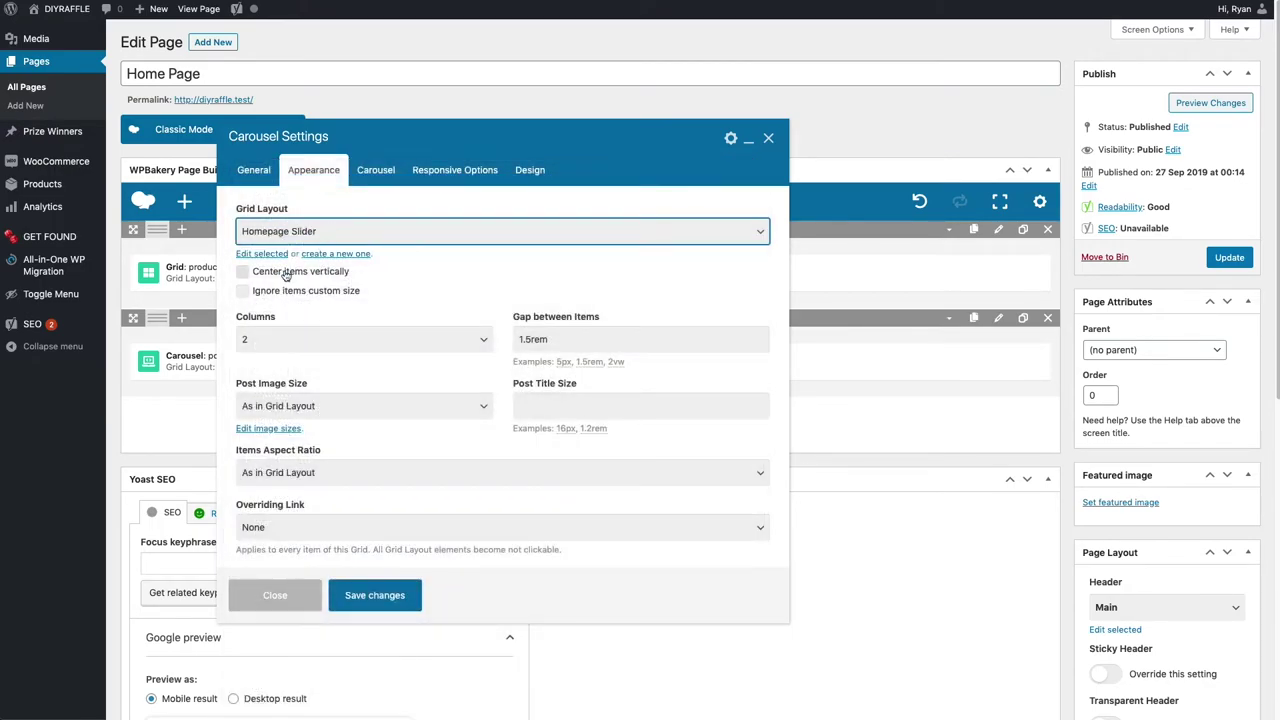
pyautogui.click(292, 342)
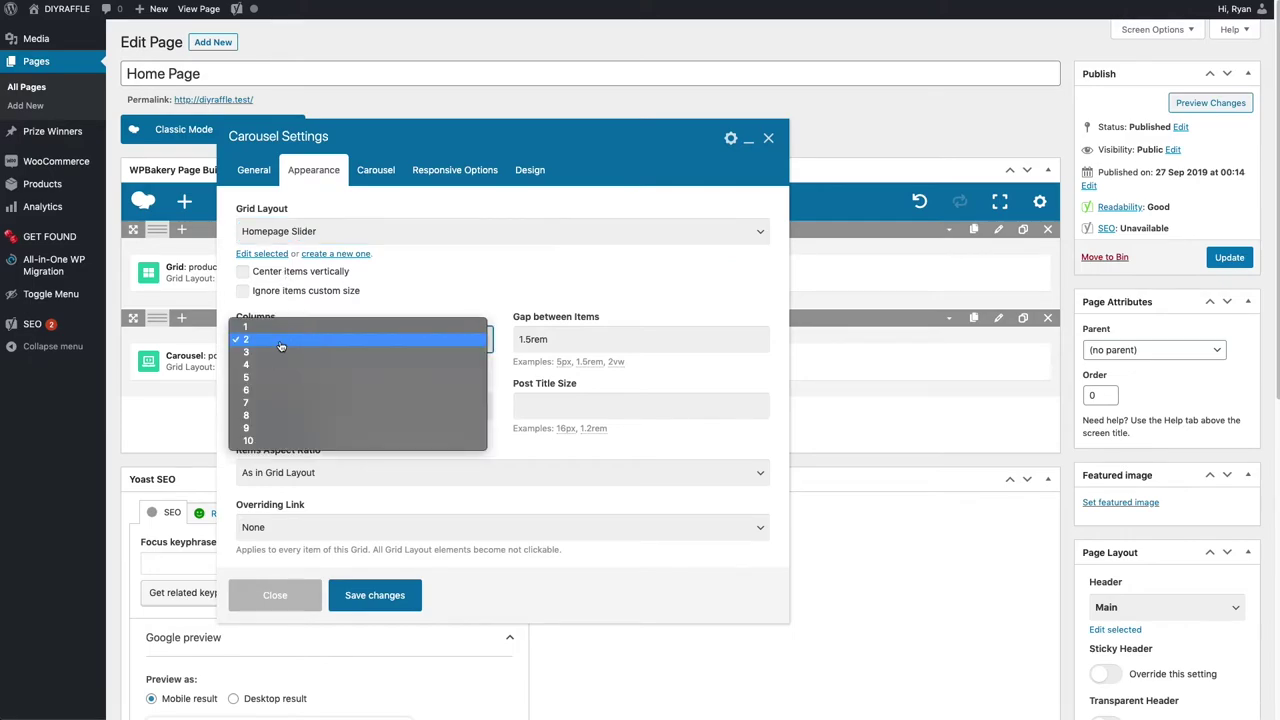
pyautogui.click(282, 327)
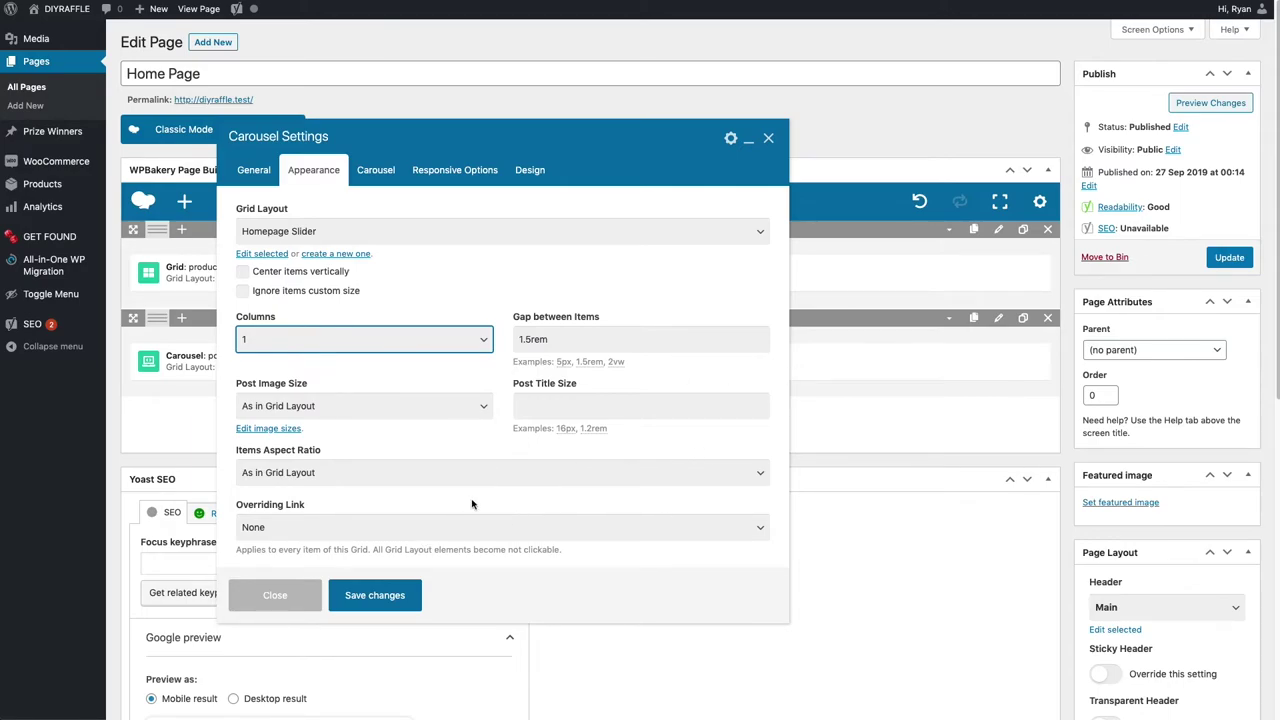
pyautogui.click(377, 176)
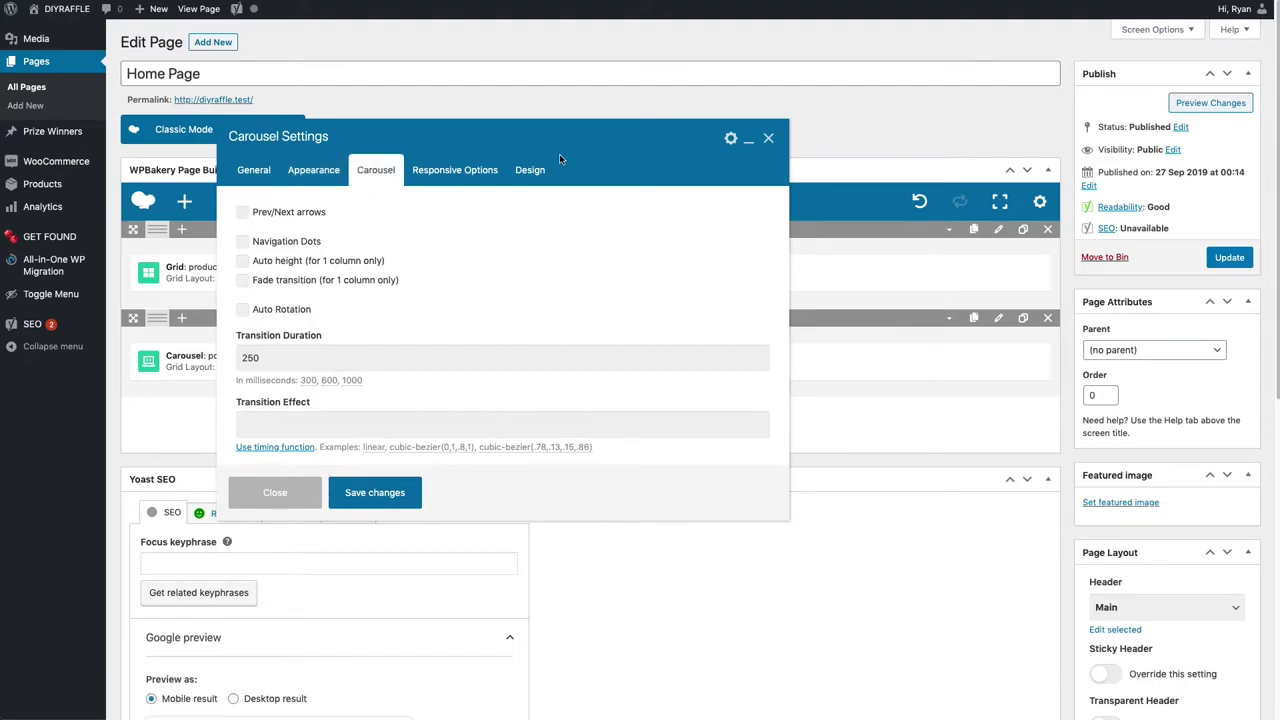
# Enable Prev/Next arrows as full-height blocks, 3rem size, positioned inside.
pyautogui.click(242, 213)
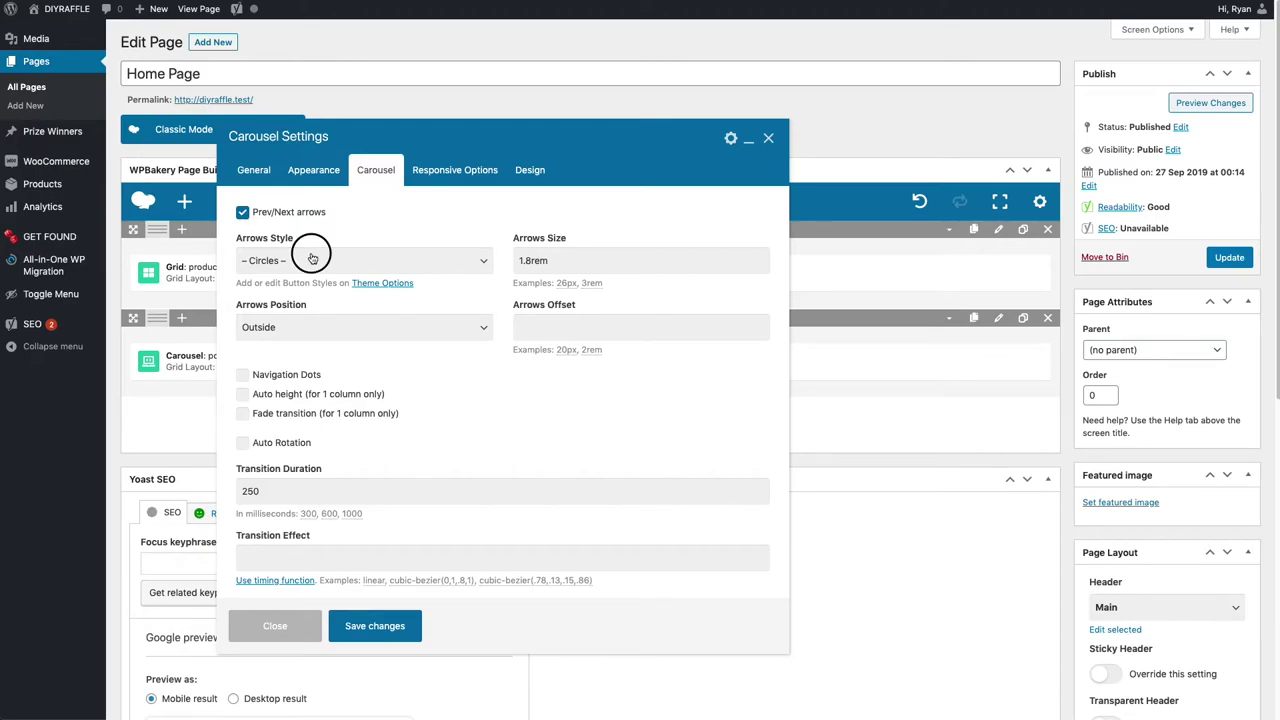
pyautogui.click(310, 260)
pyautogui.click(310, 274)
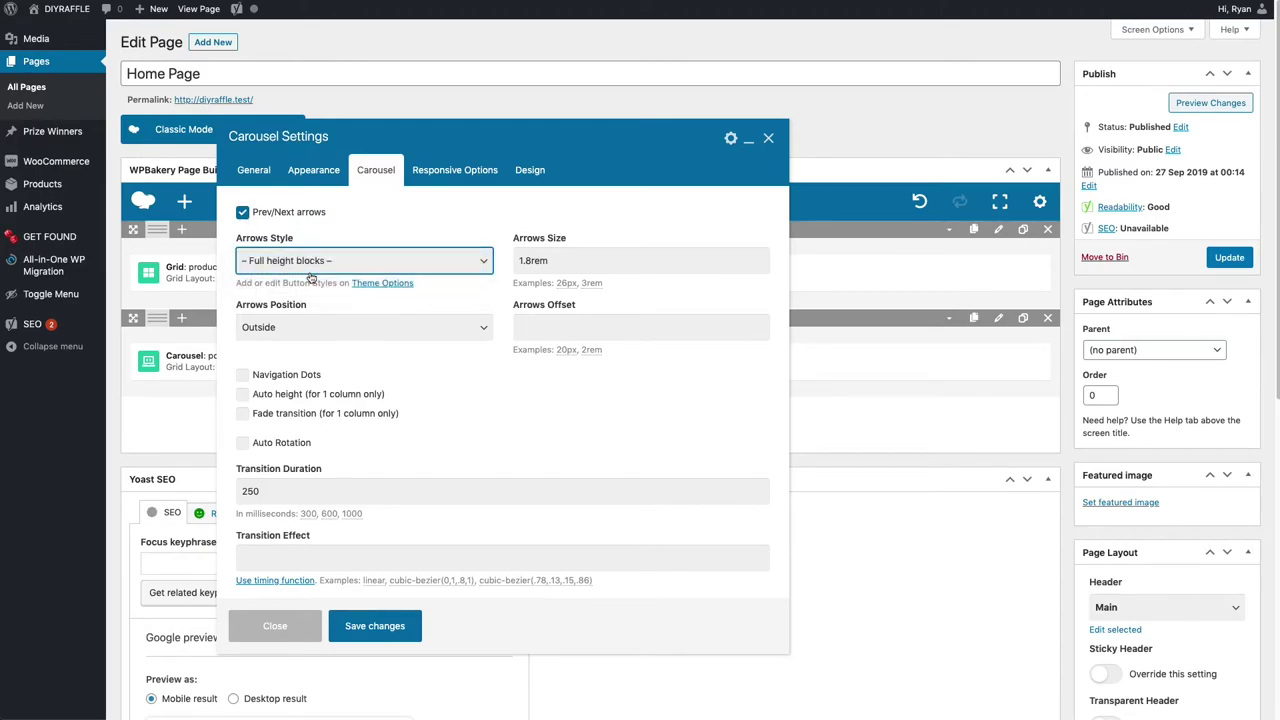
pyautogui.moveTo(536, 260); pyautogui.dragTo(519, 260)
pyautogui.write('3')
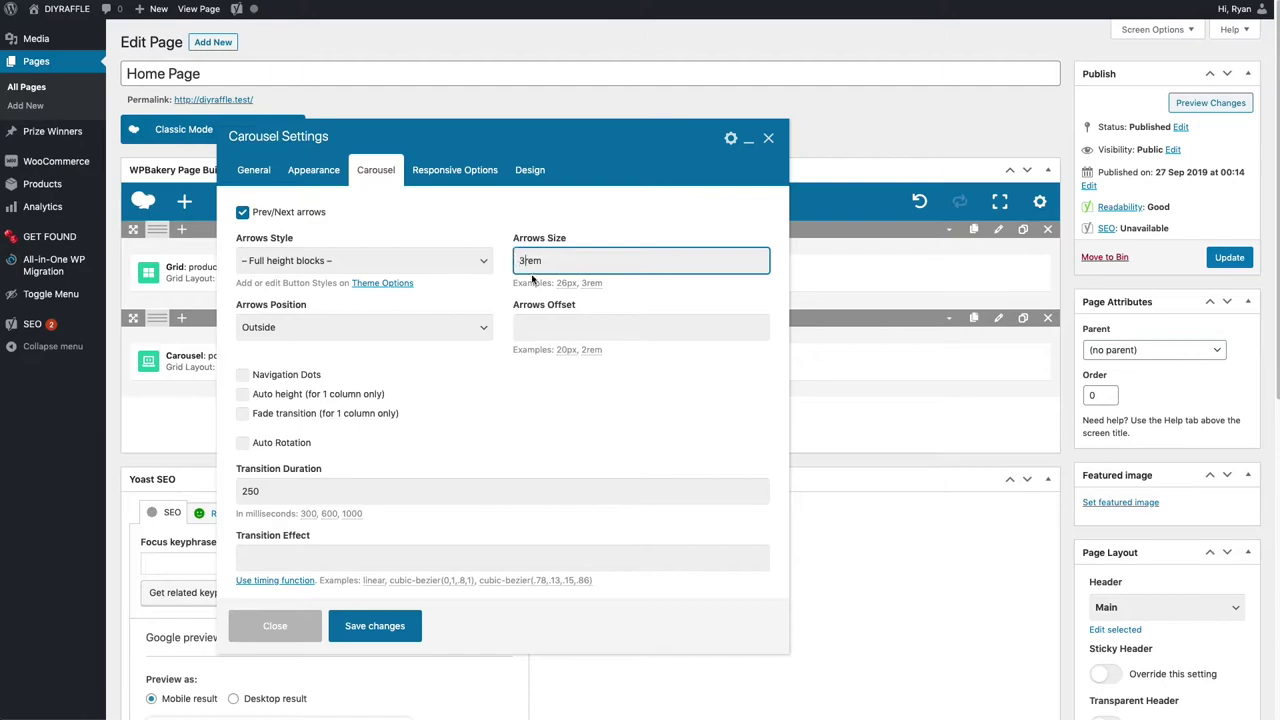
pyautogui.click(508, 375)
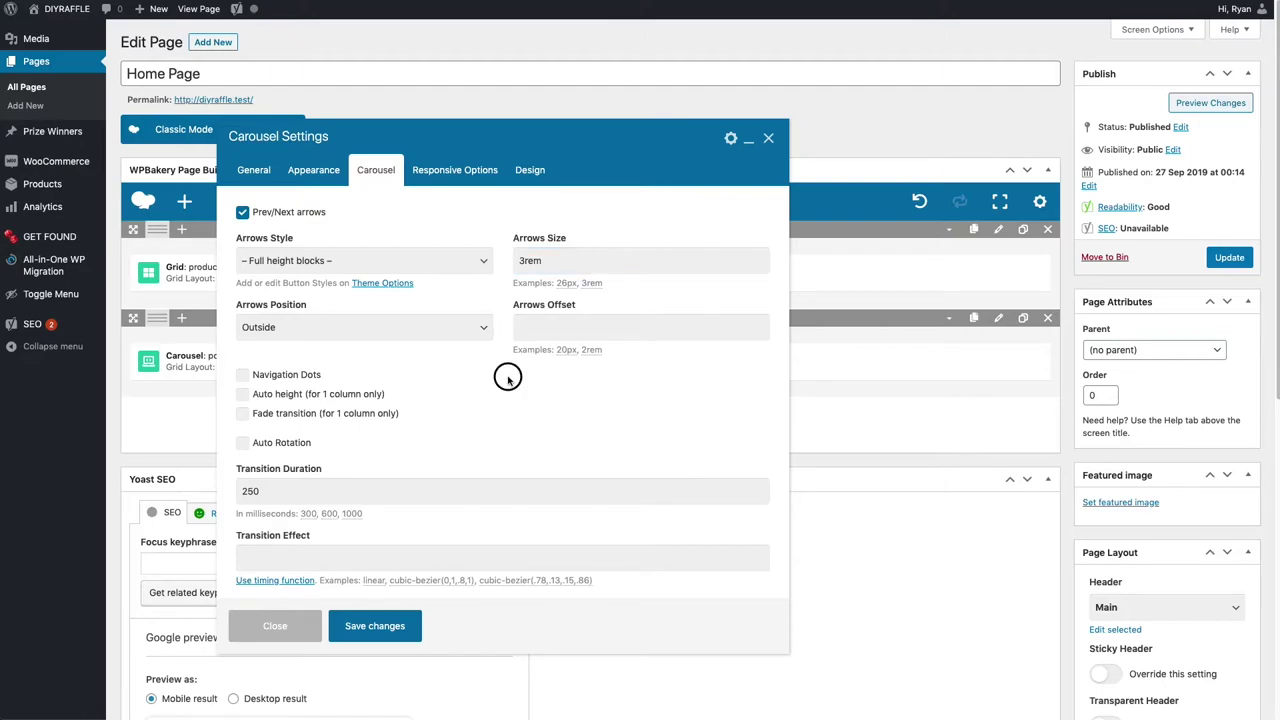
pyautogui.click(430, 332)
pyautogui.click(425, 340)
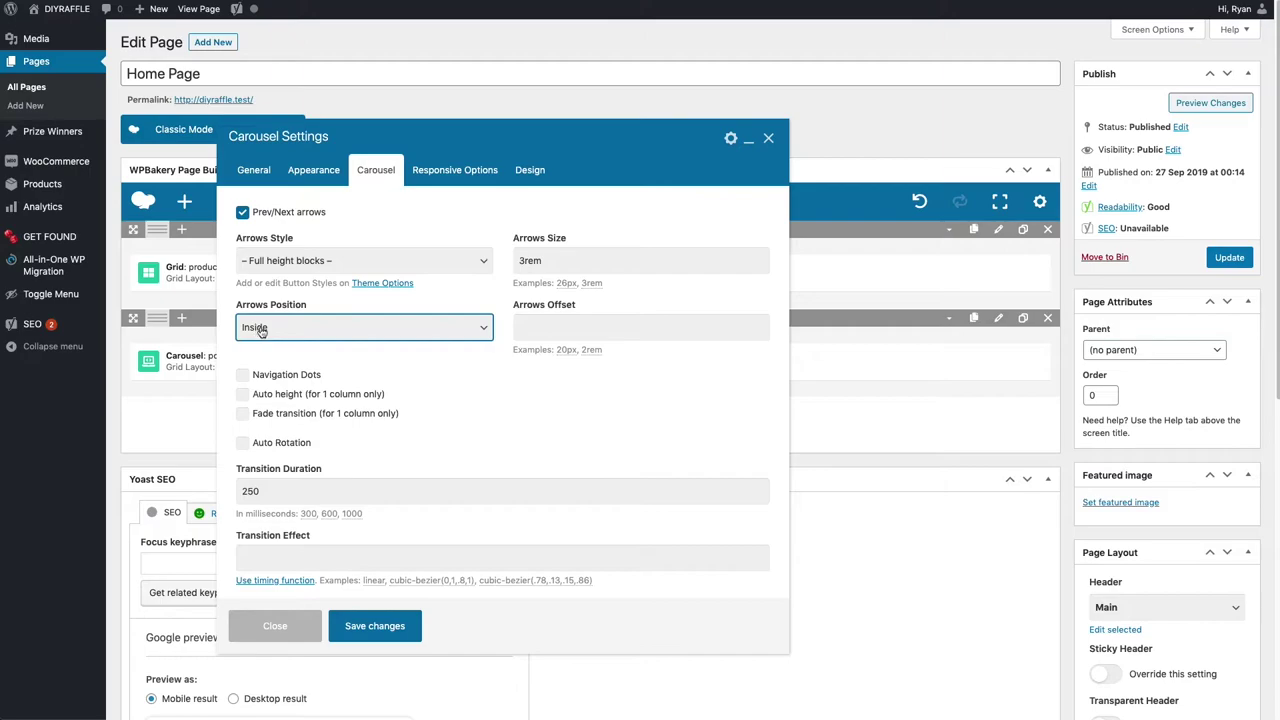
# Turn on Auto Rotation with a 5-second interval.
pyautogui.click(284, 446)
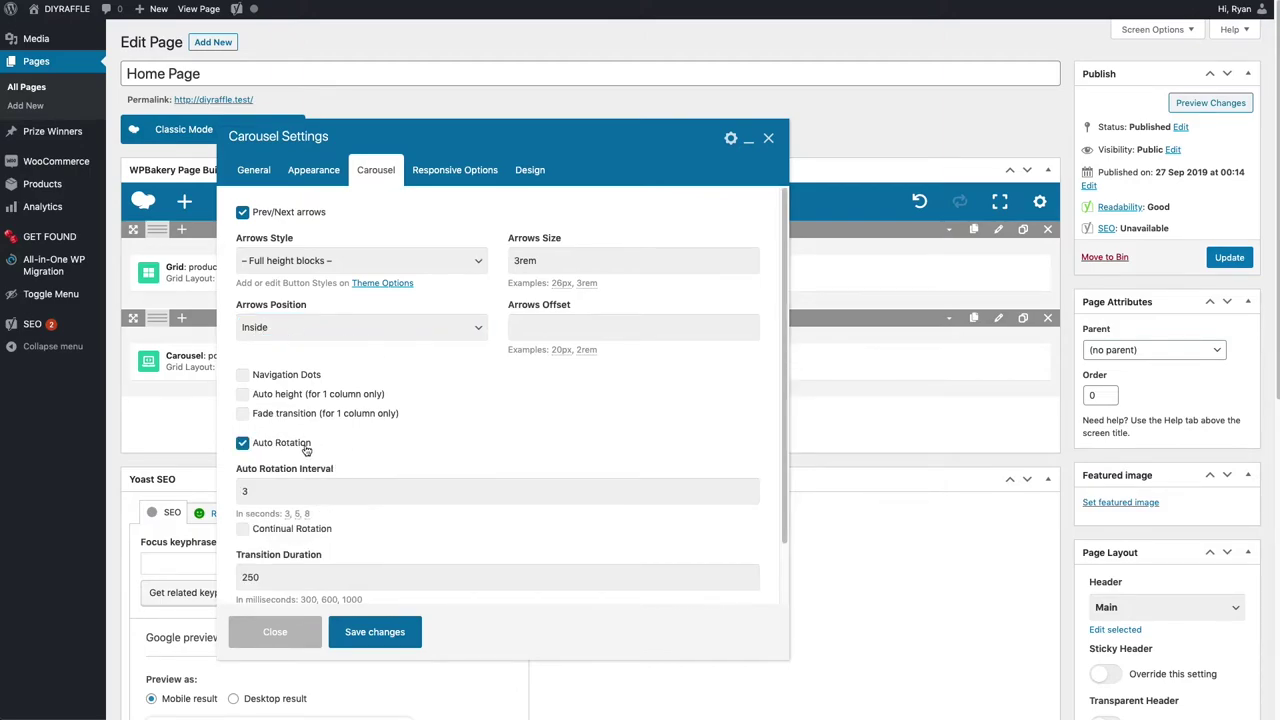
pyautogui.doubleClick(241, 490)
pyautogui.write('5')
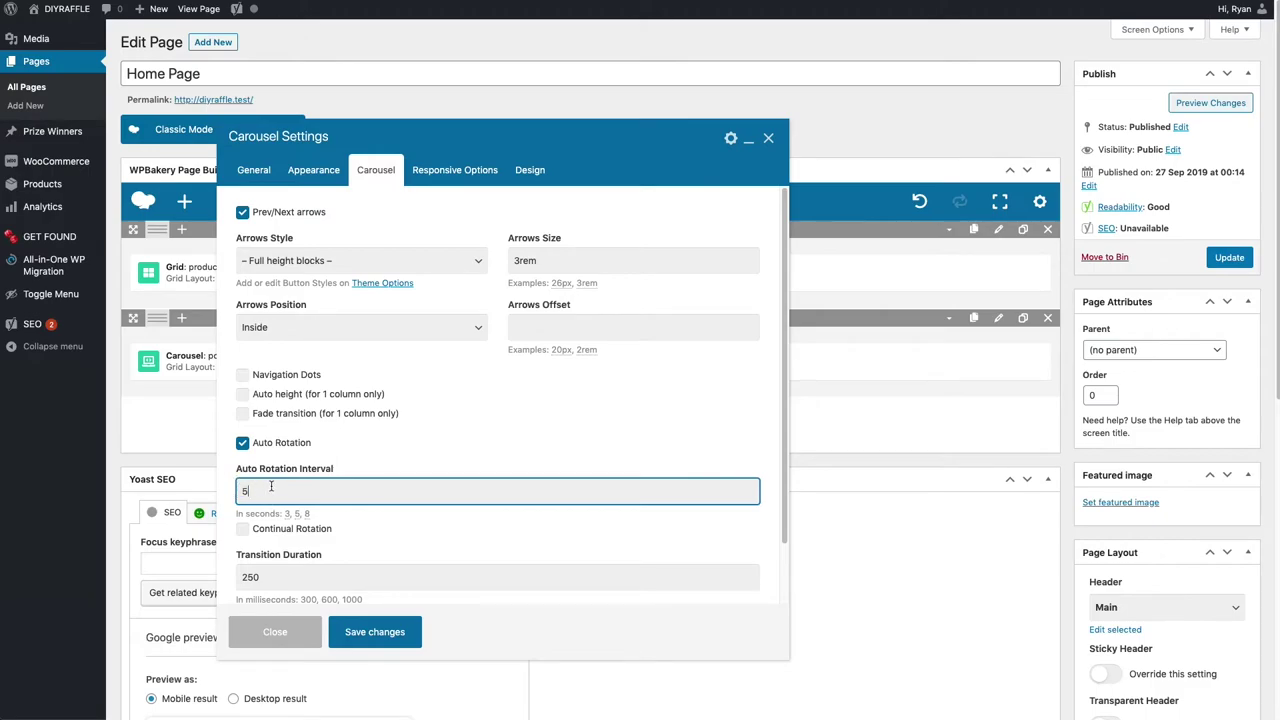
pyautogui.click(454, 522)
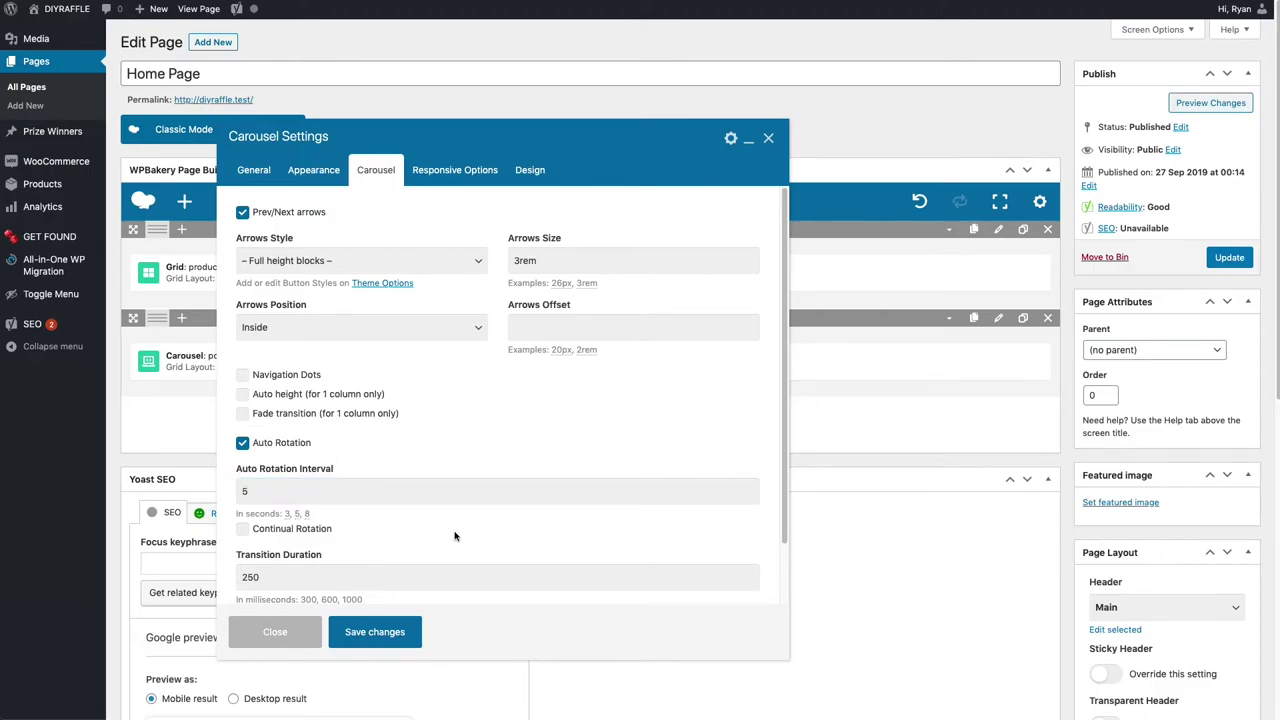
pyautogui.scroll(-1, 454, 532)
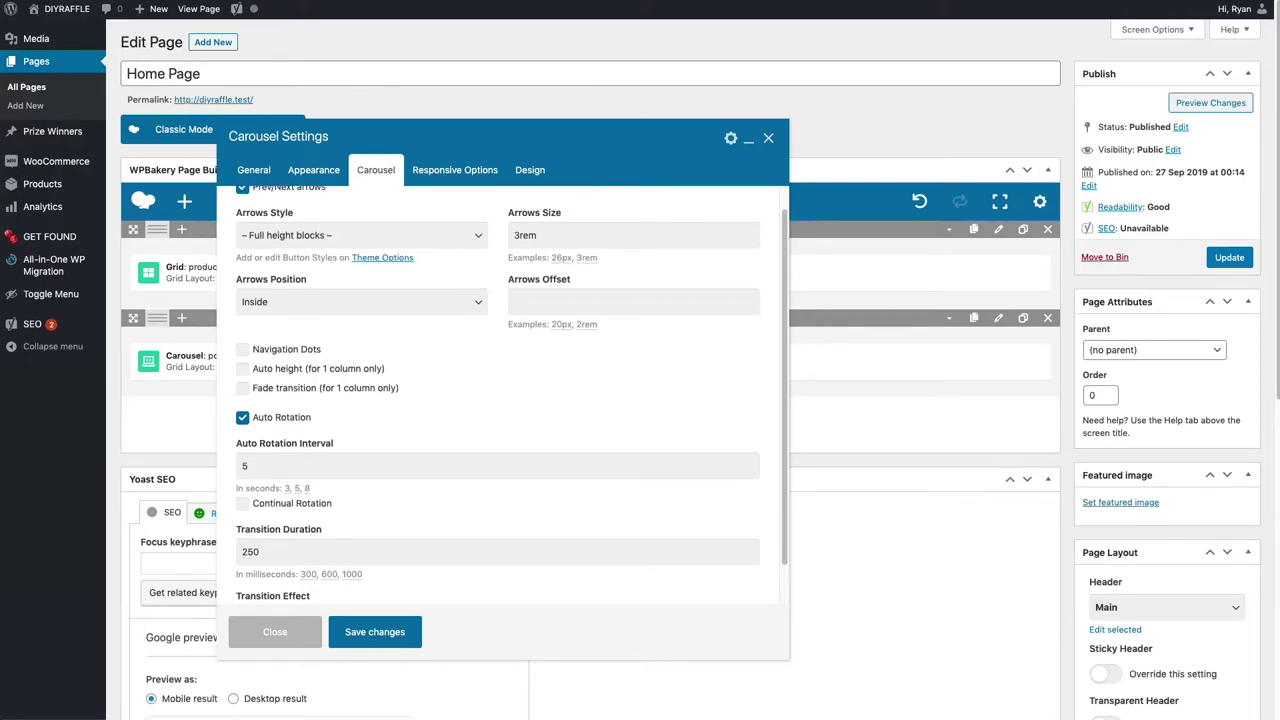
pyautogui.scroll(-1, 443, 406)
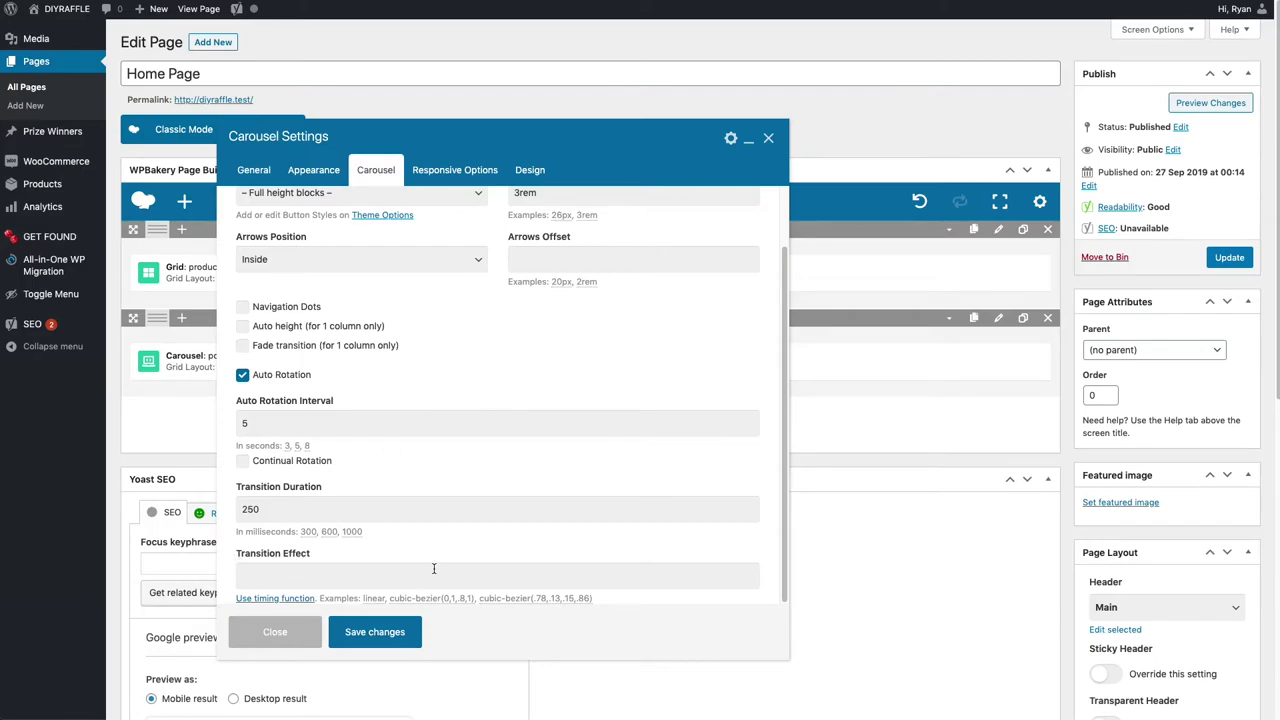
# Apply the cubic-bezier(.78,.13,.15,.86) transition, review Responsive and Design tabs, then save.
pyautogui.doubleClick(373, 599)
pyautogui.click(529, 601)
pyautogui.scroll(-1, 540, 608)
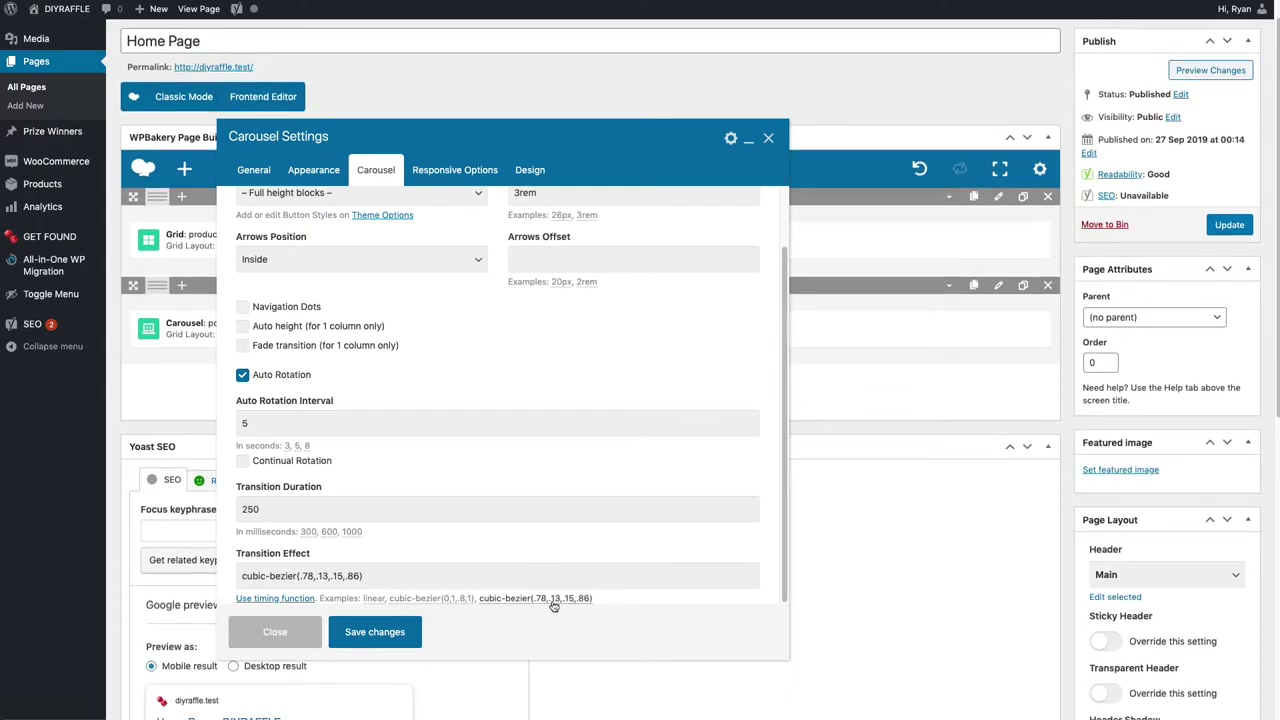
pyautogui.click(436, 168)
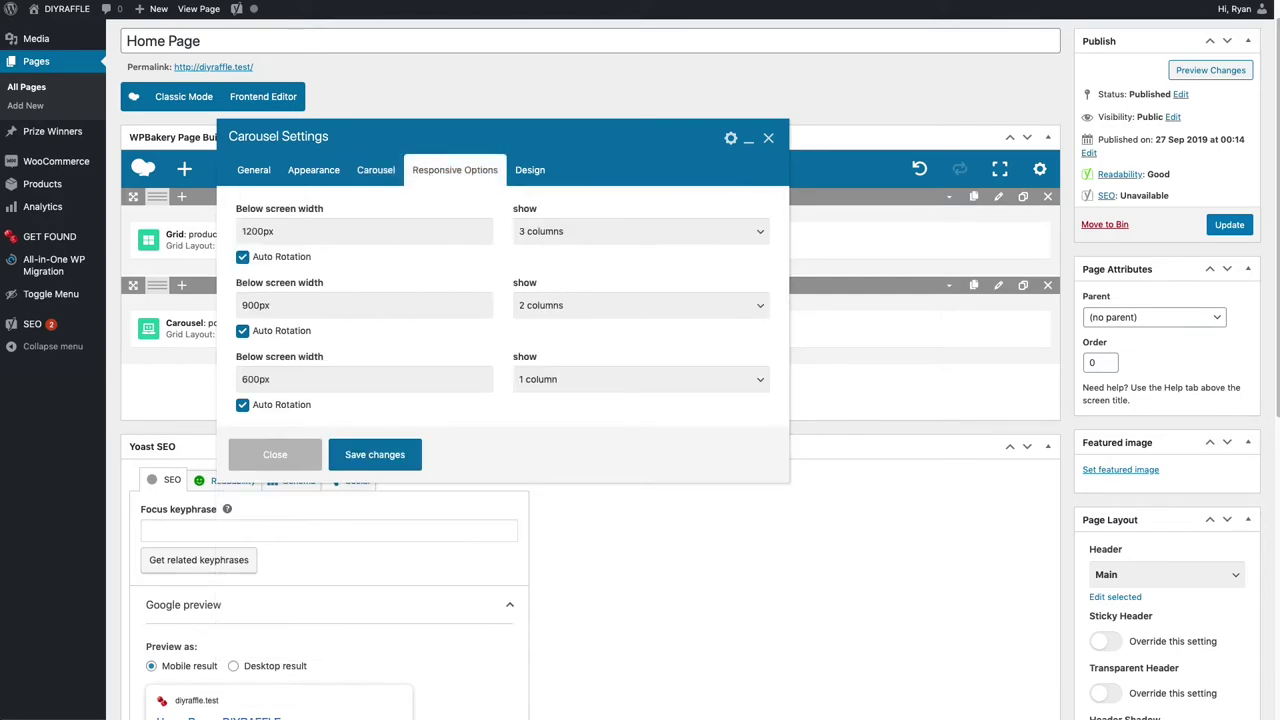
pyautogui.click(531, 173)
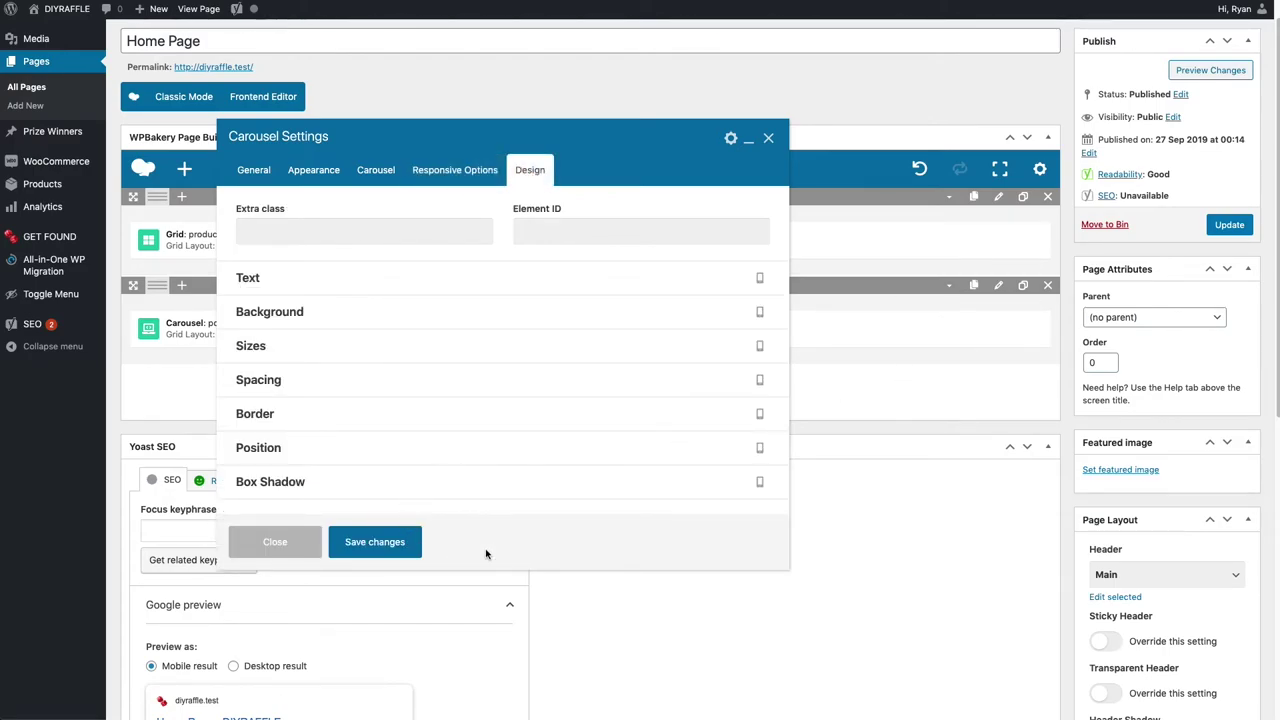
pyautogui.click(405, 545)
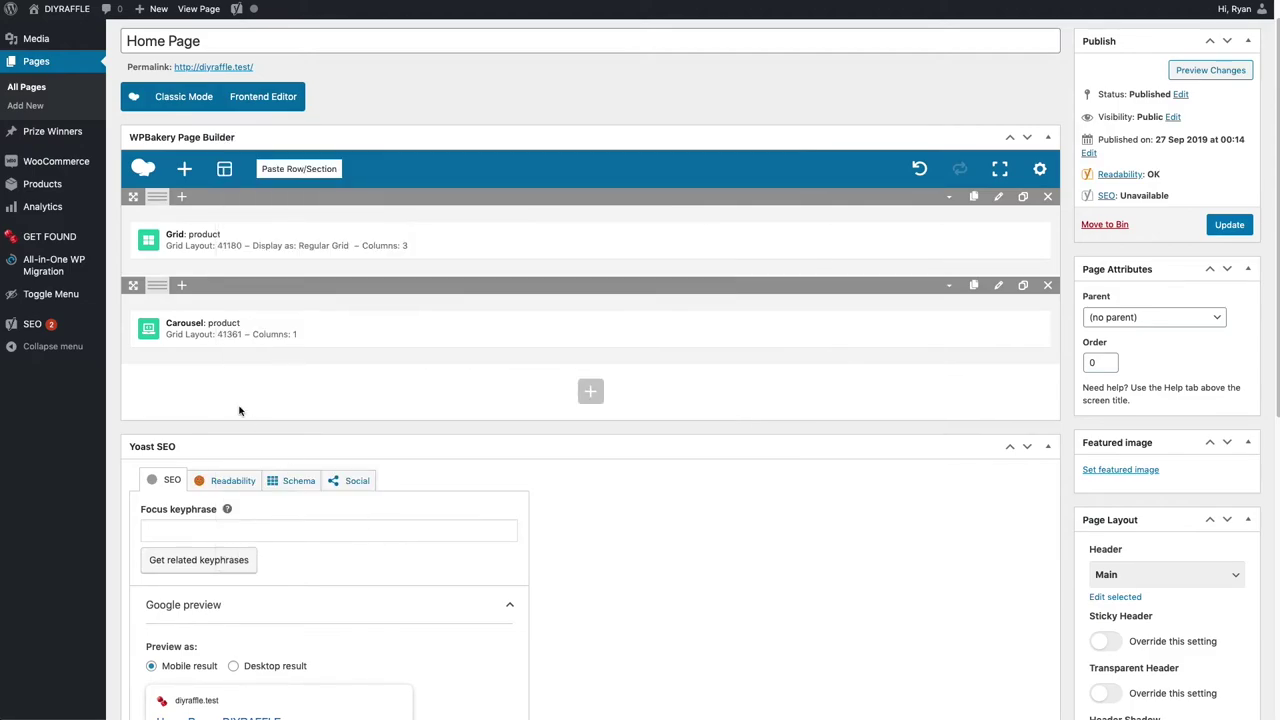
# Move the Carousel row above the Grid row and preview the live site in a new tab.
pyautogui.moveTo(133, 287)
pyautogui.mouseDown()
pyautogui.moveTo(151, 296)
pyautogui.moveTo(150, 282)
pyautogui.mouseUp()
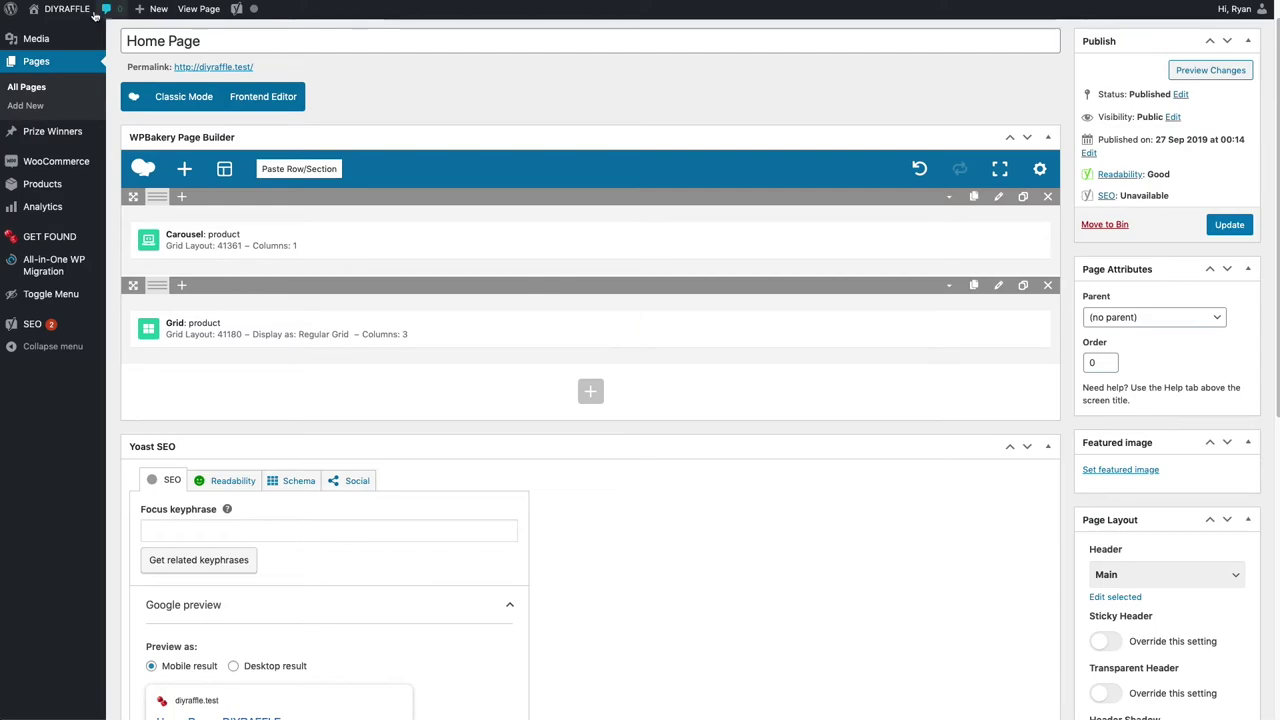
pyautogui.moveTo(66, 10)
pyautogui.rightClick(62, 33)
pyautogui.click(121, 43)
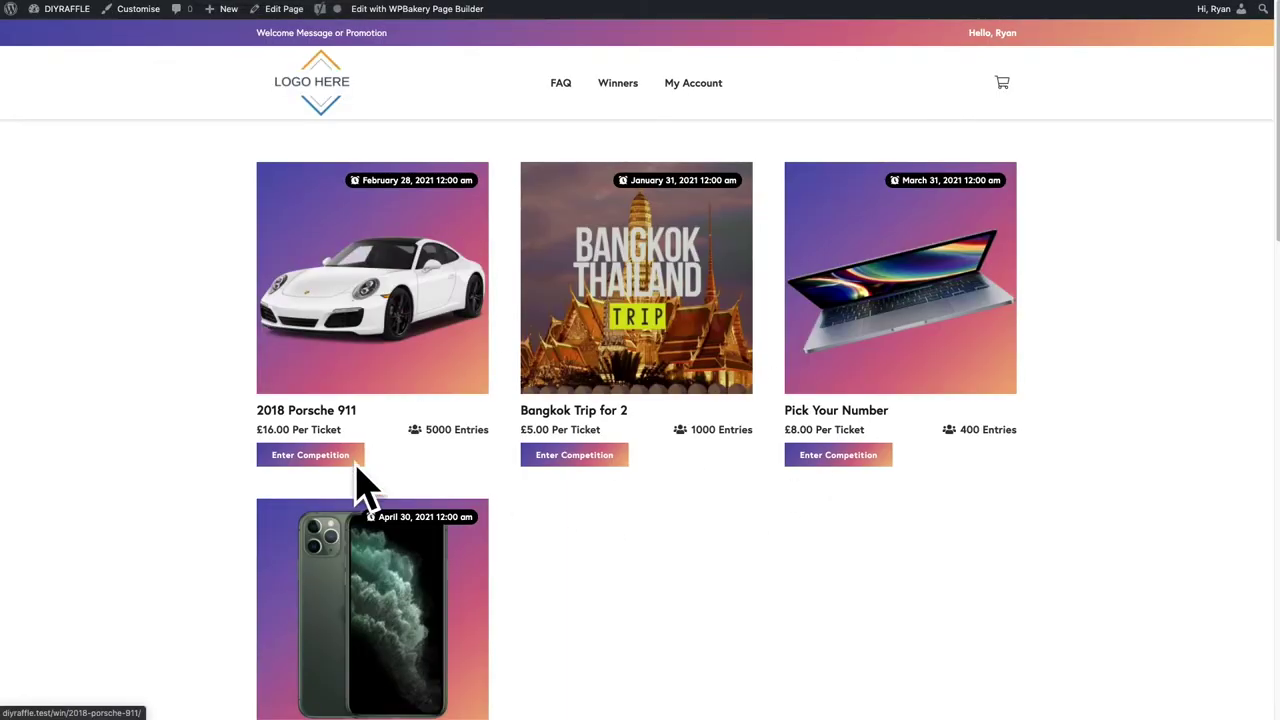
pyautogui.press('super+w')
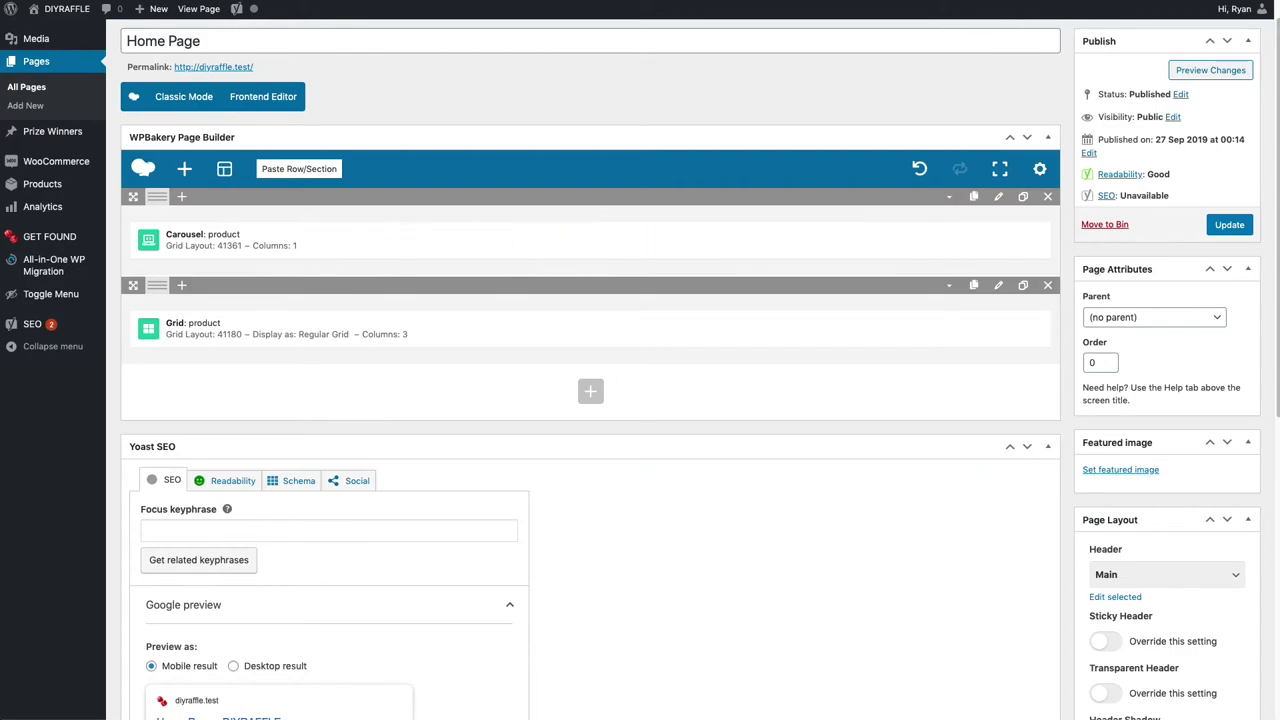
# Stretch the carousel row to the full screen width, with row height equal to its content height.
pyautogui.click(998, 196)
pyautogui.click(998, 196)
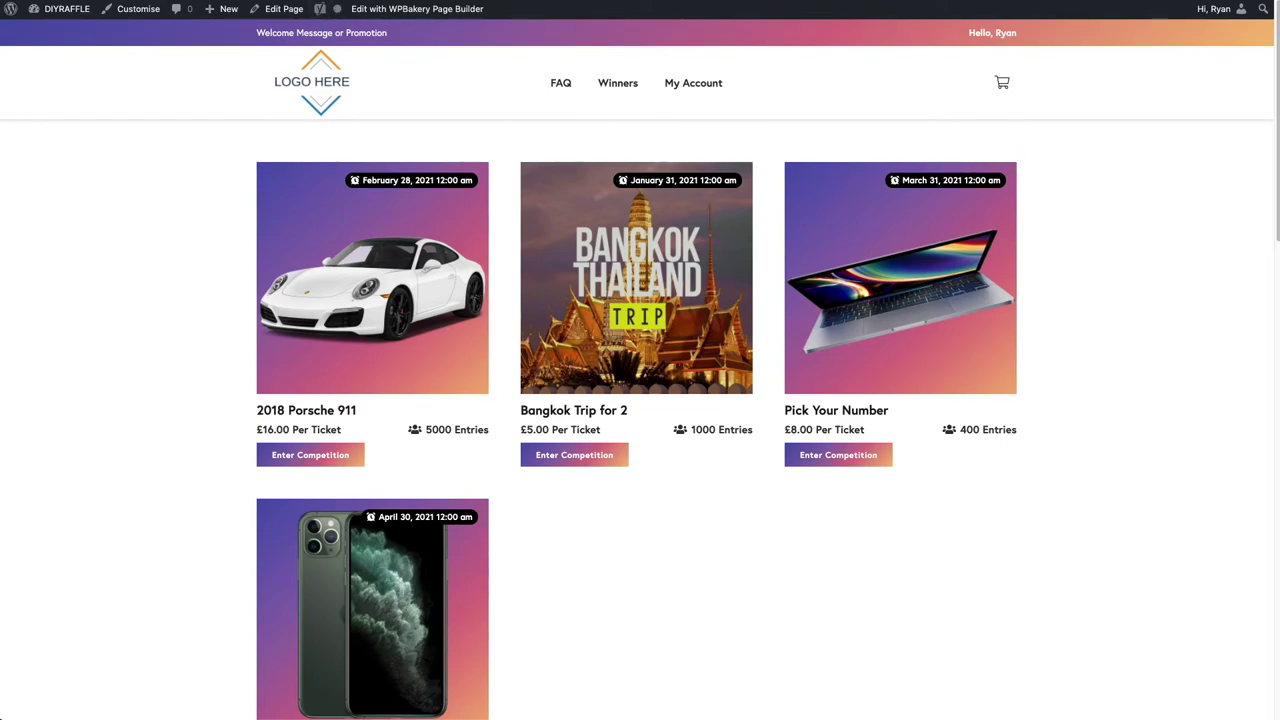
pyautogui.click(998, 196)
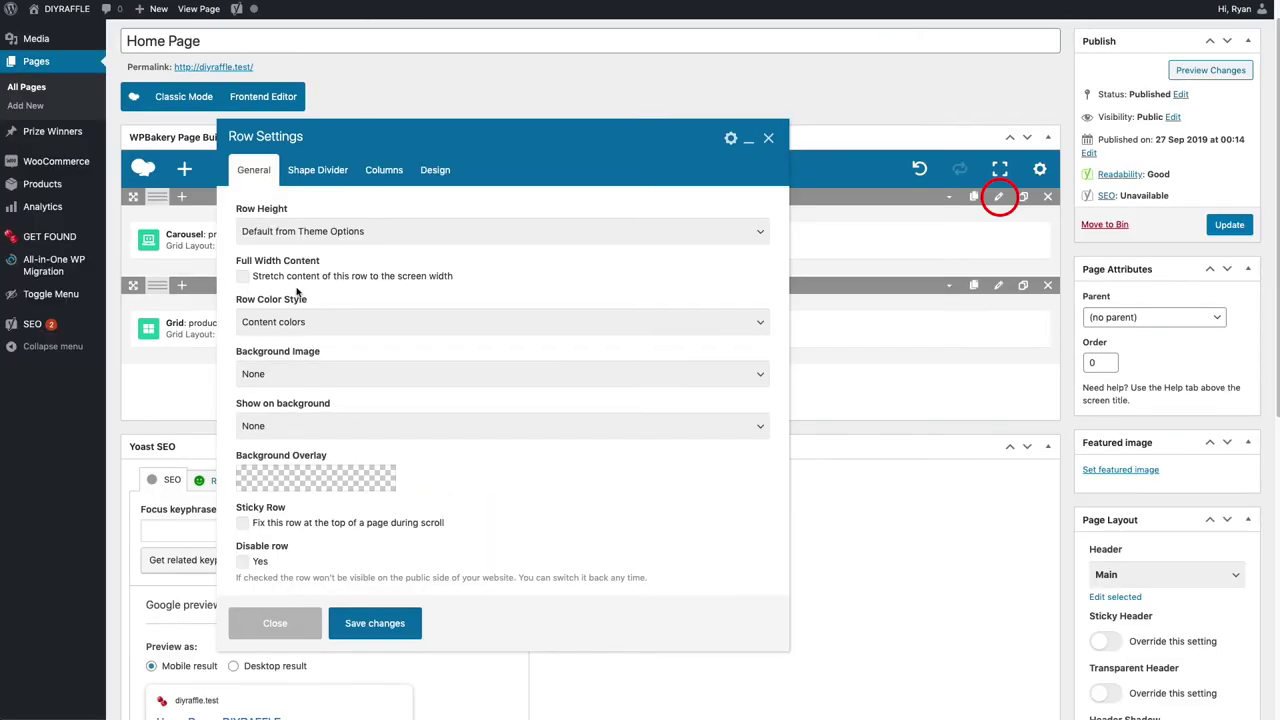
pyautogui.click(265, 280)
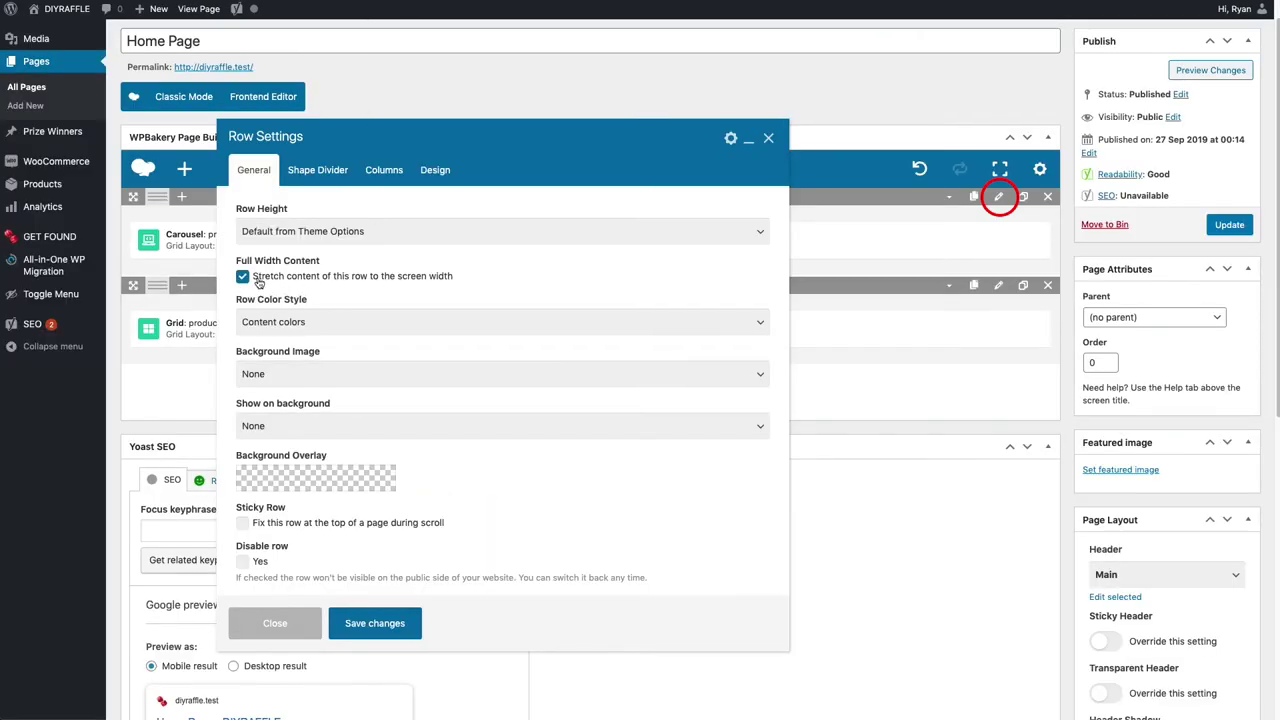
pyautogui.click(340, 235)
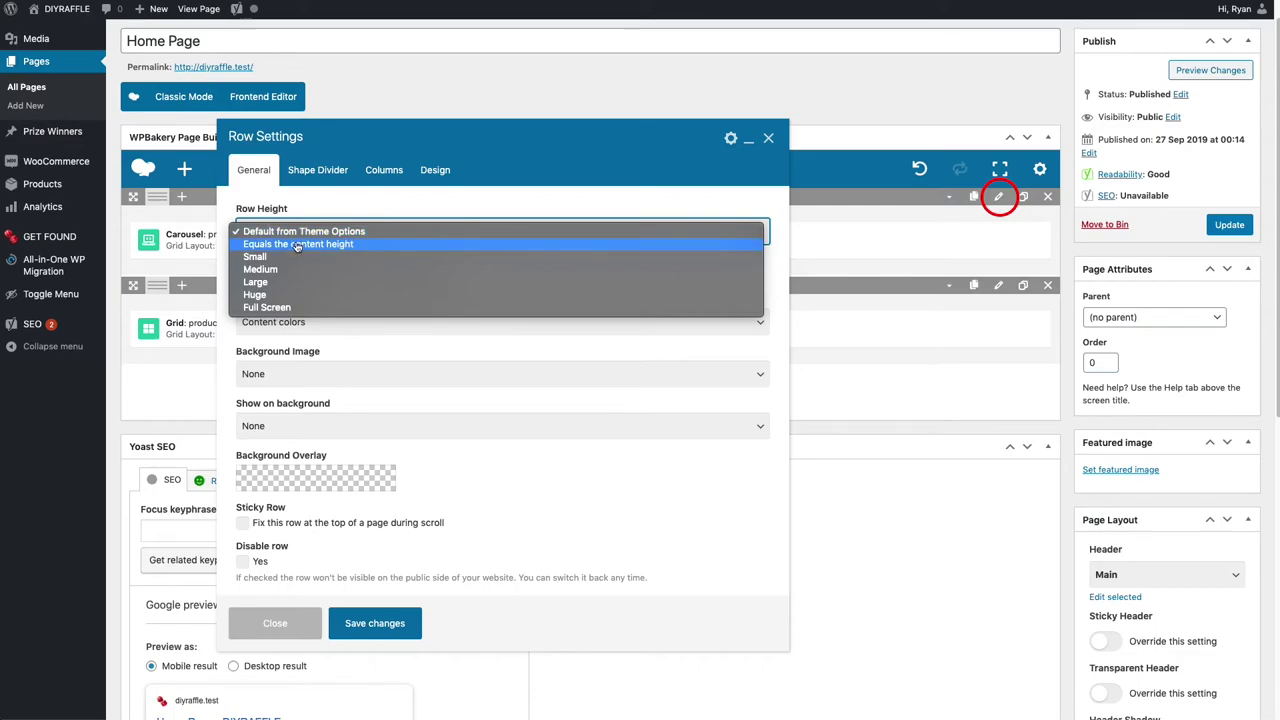
pyautogui.click(299, 248)
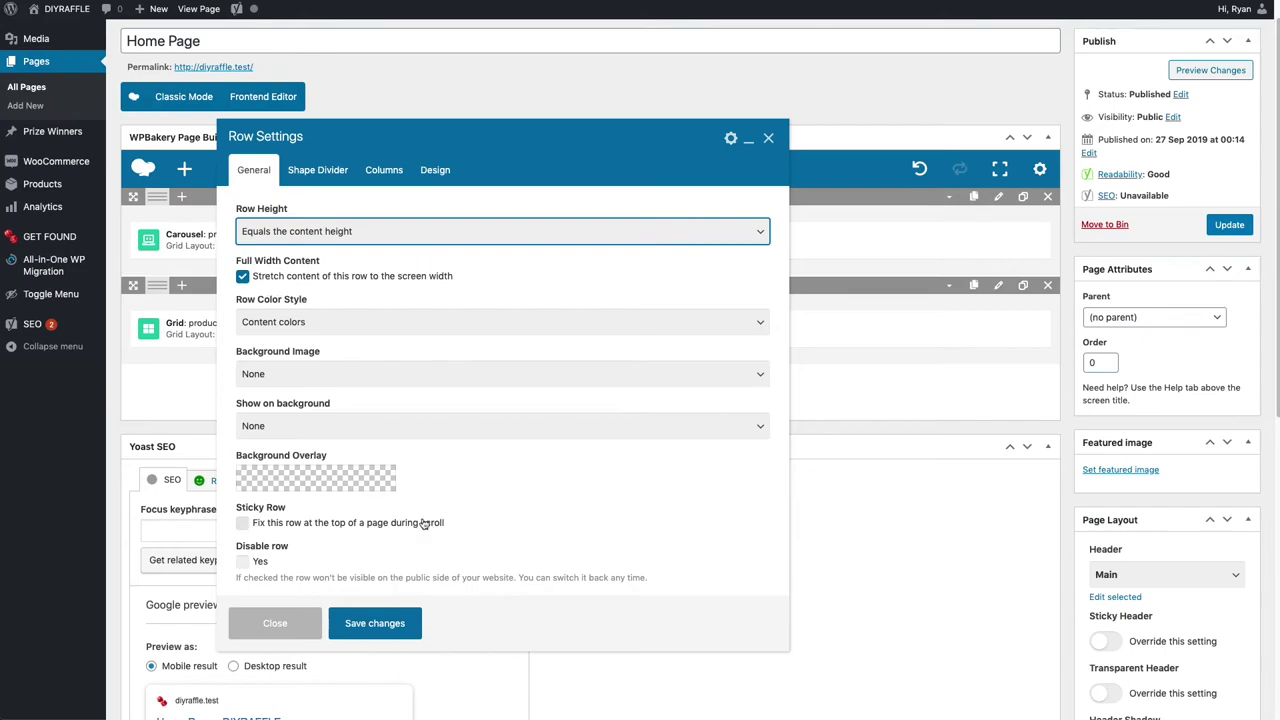
# Save the row settings, update the home page and view it live.
pyautogui.click(376, 623)
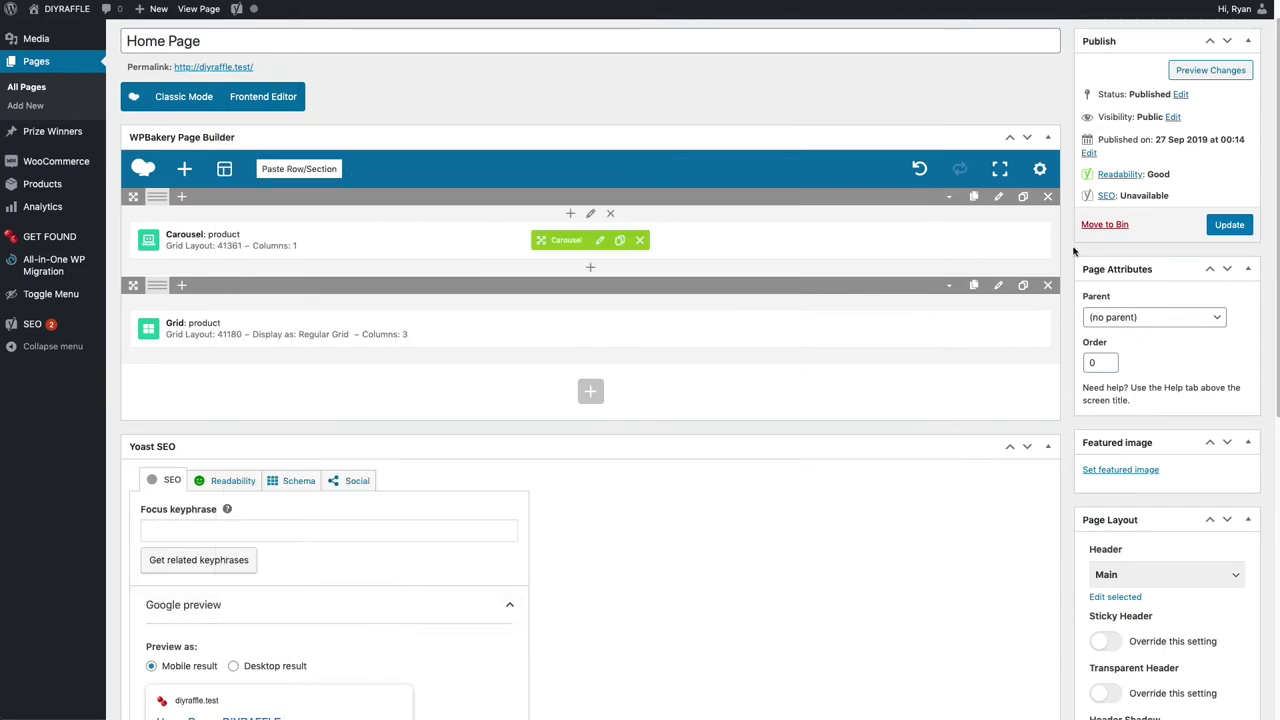
pyautogui.click(1229, 225)
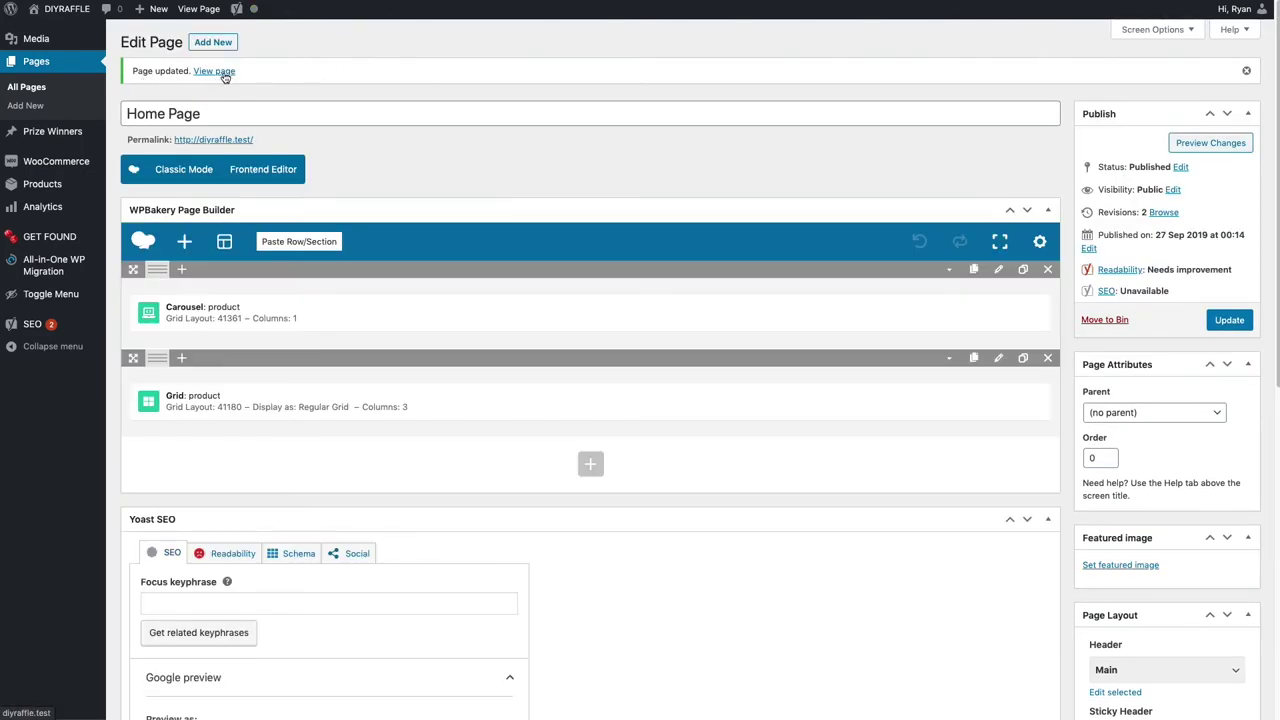
pyautogui.click(215, 72)
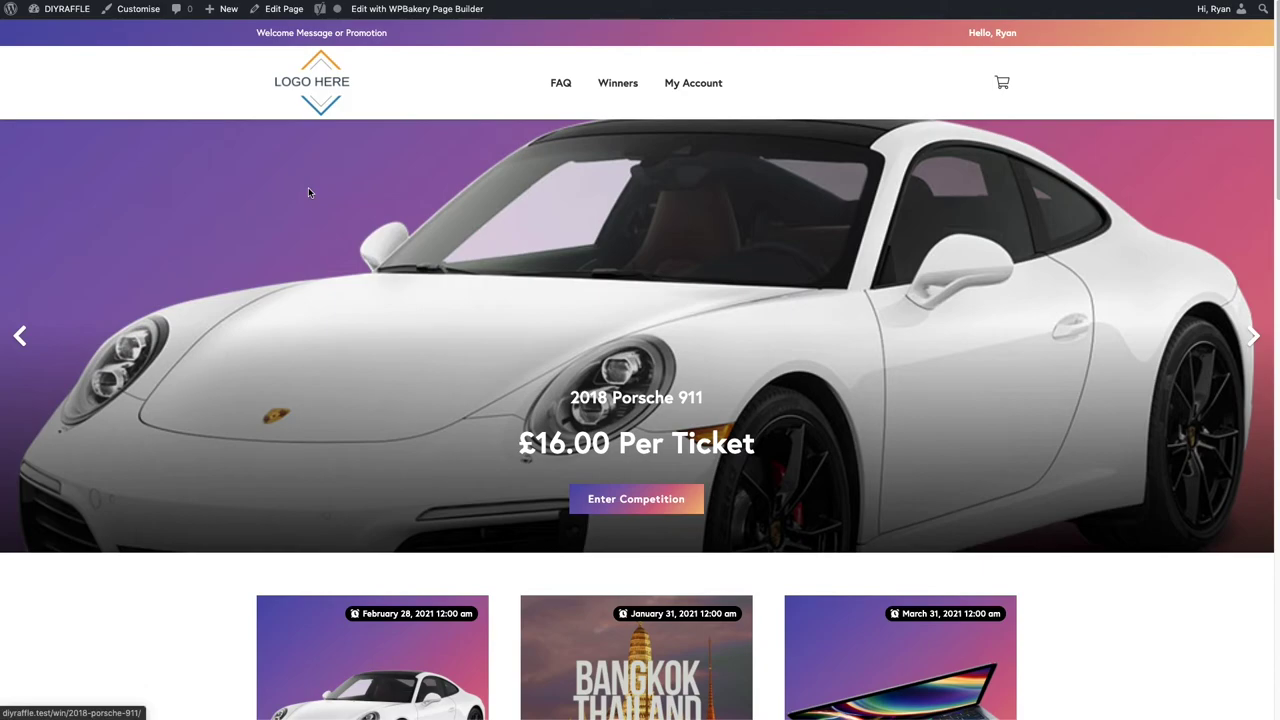
# Swipe the live home page slider twice to the iPhone slide, then open developer tools.
pyautogui.moveTo(894, 280); pyautogui.dragTo(487, 277)
pyautogui.moveTo(894, 280); pyautogui.dragTo(560, 281)
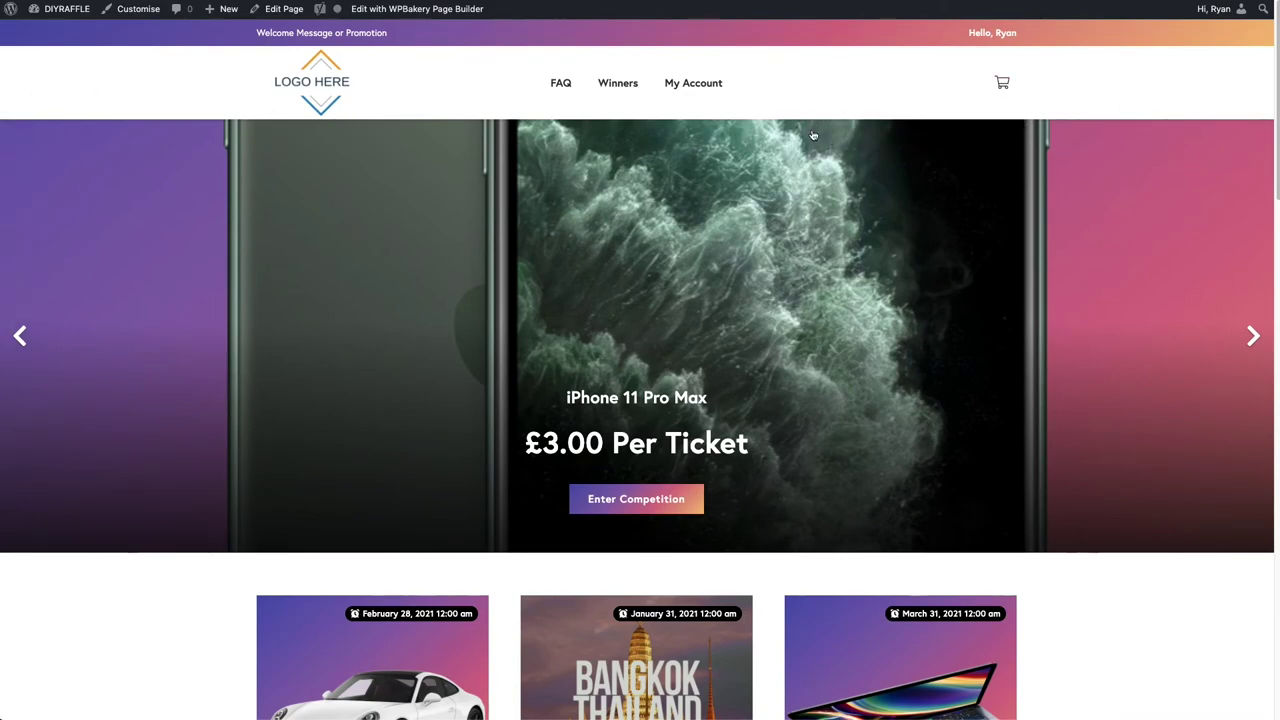
pyautogui.press('alt+super+i')
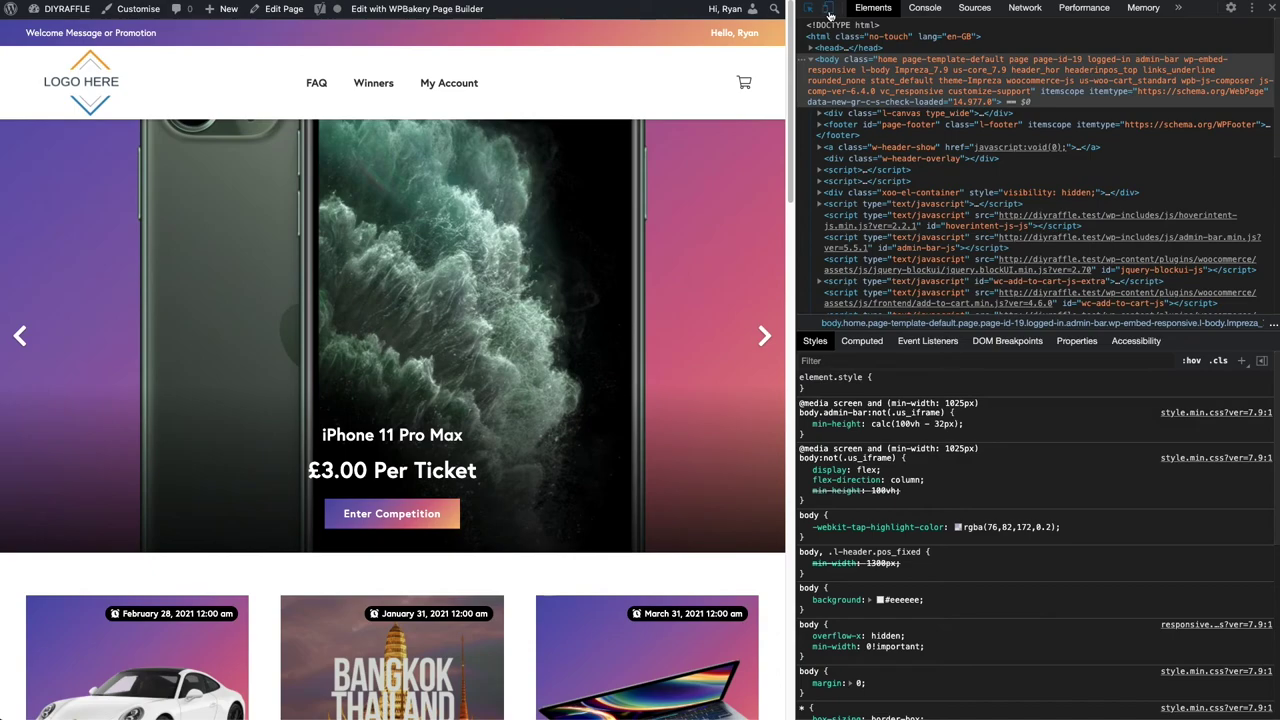
# Swipe the carousel three times in an iPhone X preview, then return to desktop width.
pyautogui.click(828, 7)
pyautogui.press('super+shift+c')
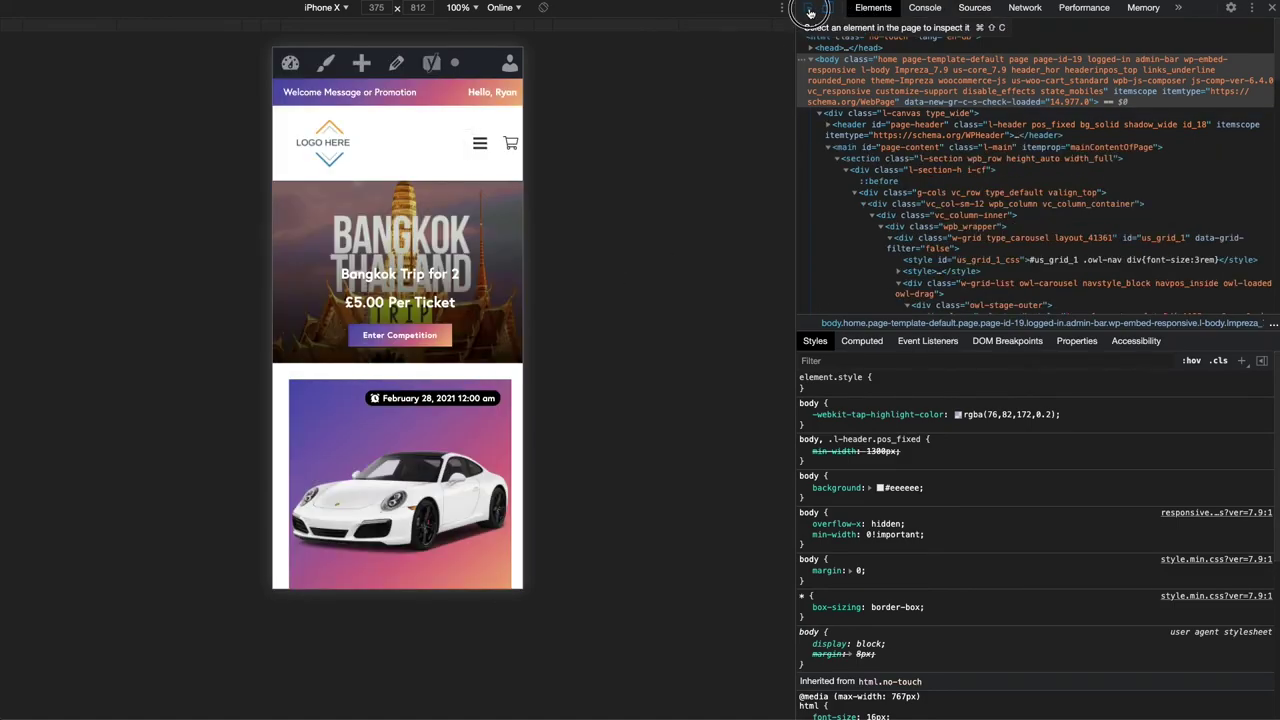
pyautogui.moveTo(489, 248); pyautogui.dragTo(400, 252)
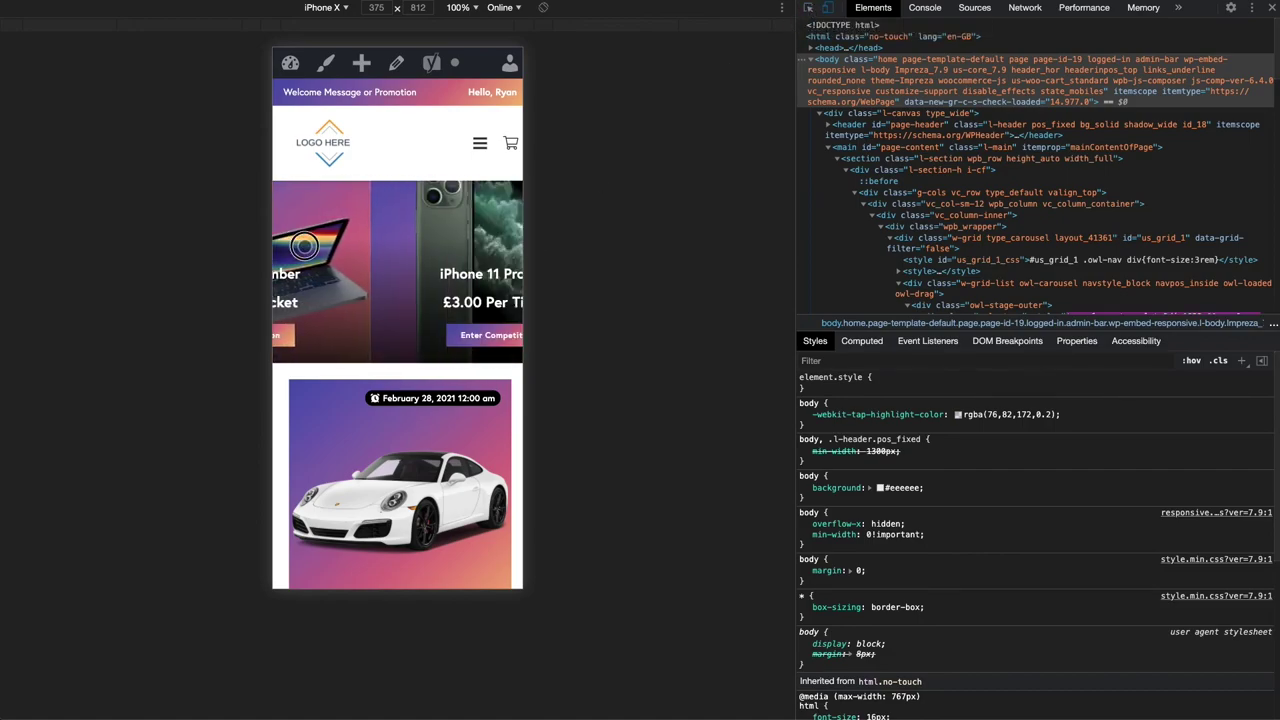
pyautogui.moveTo(502, 258); pyautogui.dragTo(400, 255)
pyautogui.moveTo(480, 252); pyautogui.dragTo(356, 275)
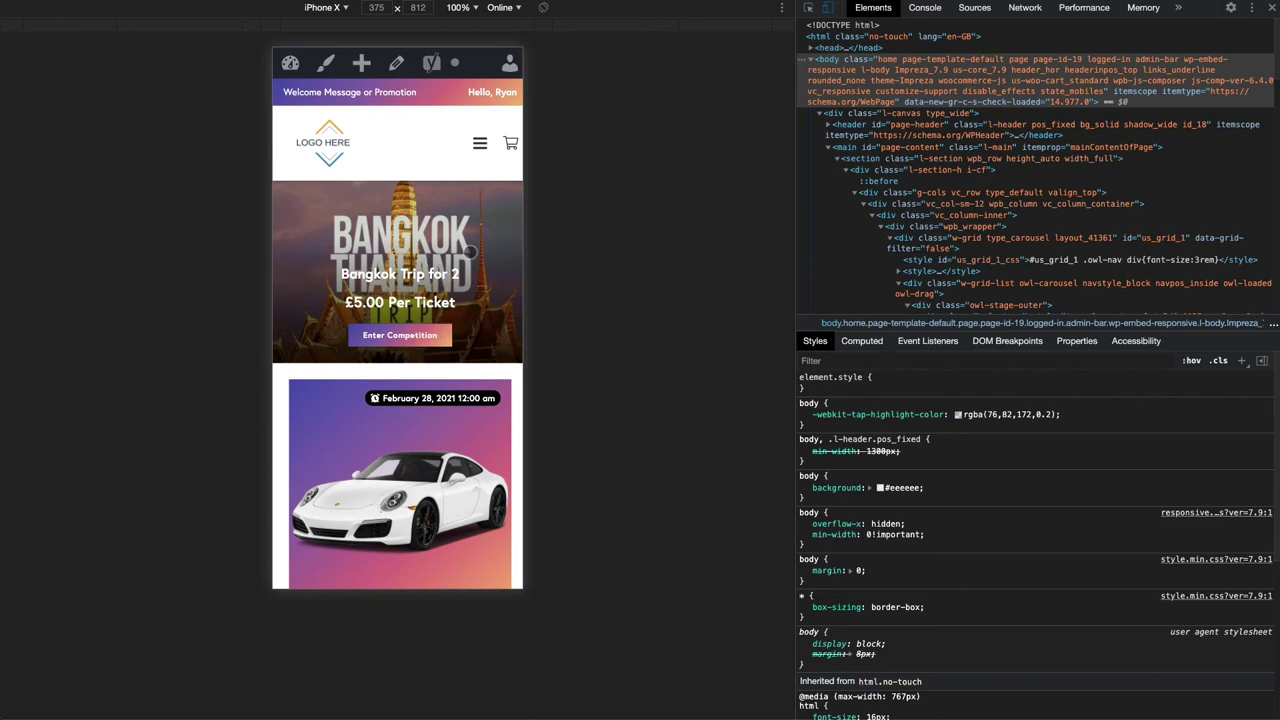
pyautogui.click(828, 8)
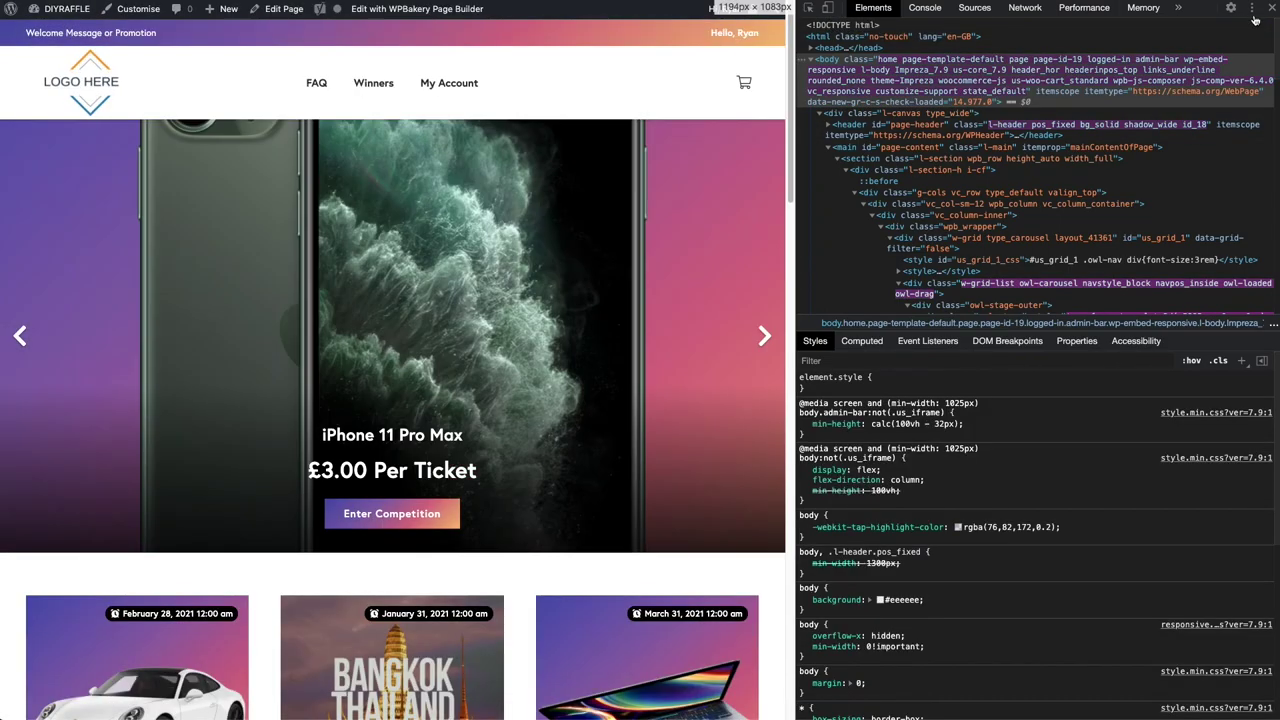
# Close developer tools and click the slider's right arrow seven times, ending on Pick Your Number at £8.00.
pyautogui.click(1272, 8)
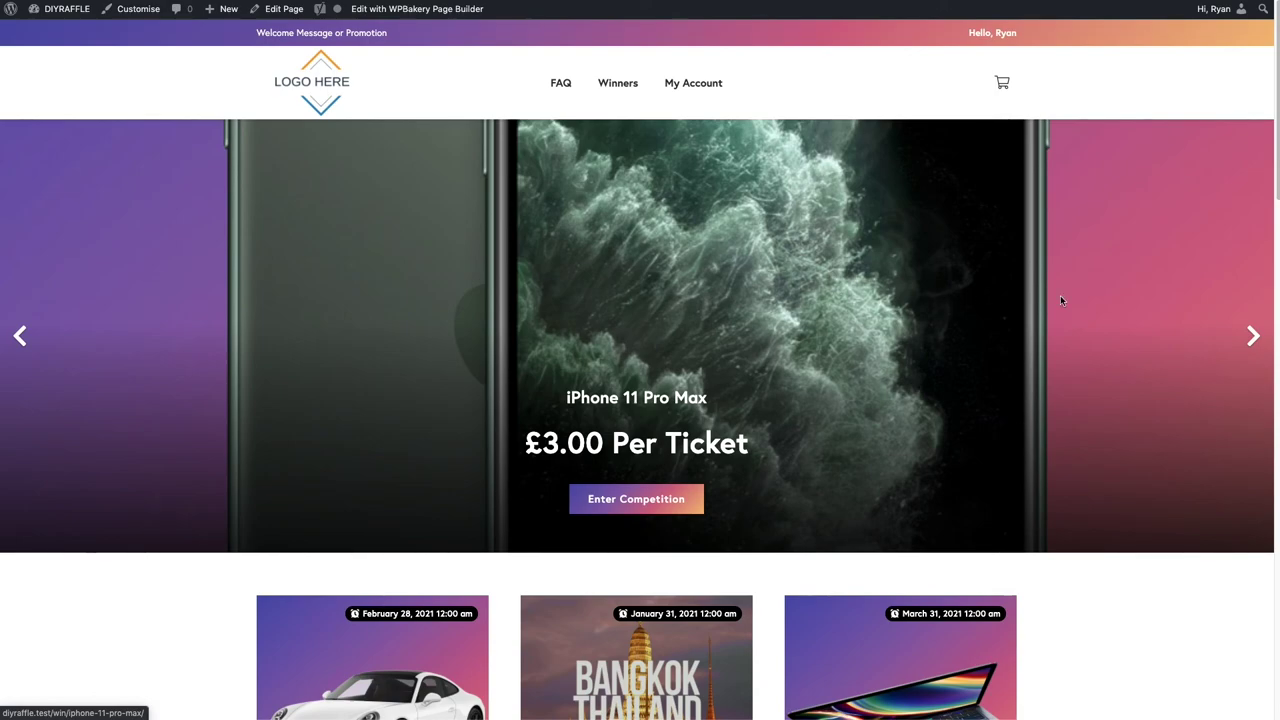
pyautogui.click(1252, 337)
pyautogui.click(1252, 340)
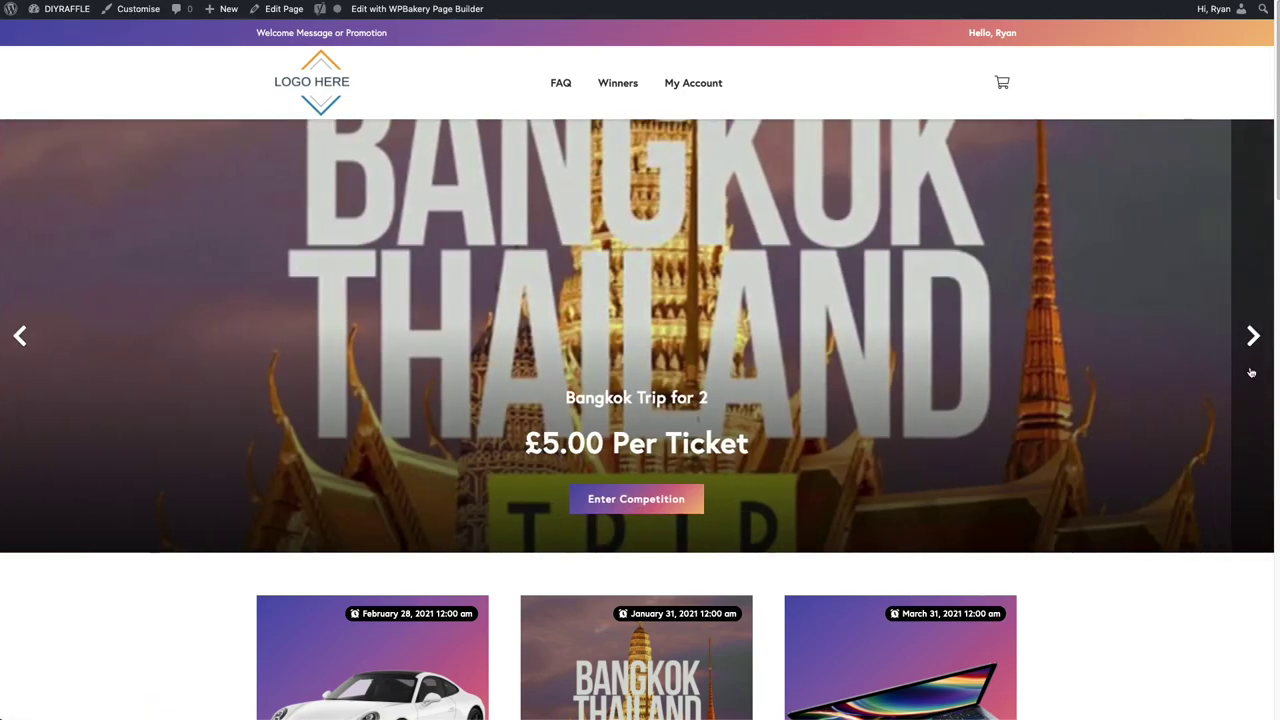
pyautogui.click(1252, 340)
pyautogui.click(1252, 340)
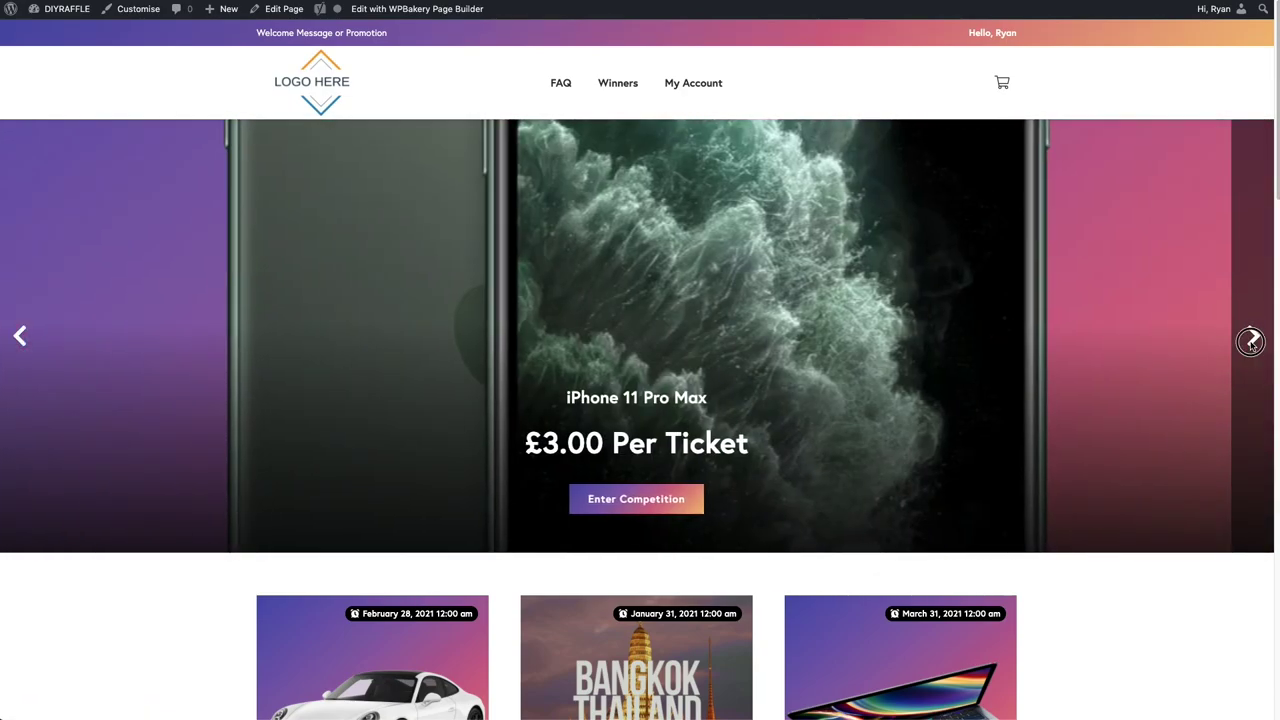
pyautogui.click(1252, 340)
pyautogui.click(1252, 340)
pyautogui.click(1252, 340)
pyautogui.scroll(-7, 977, 377)
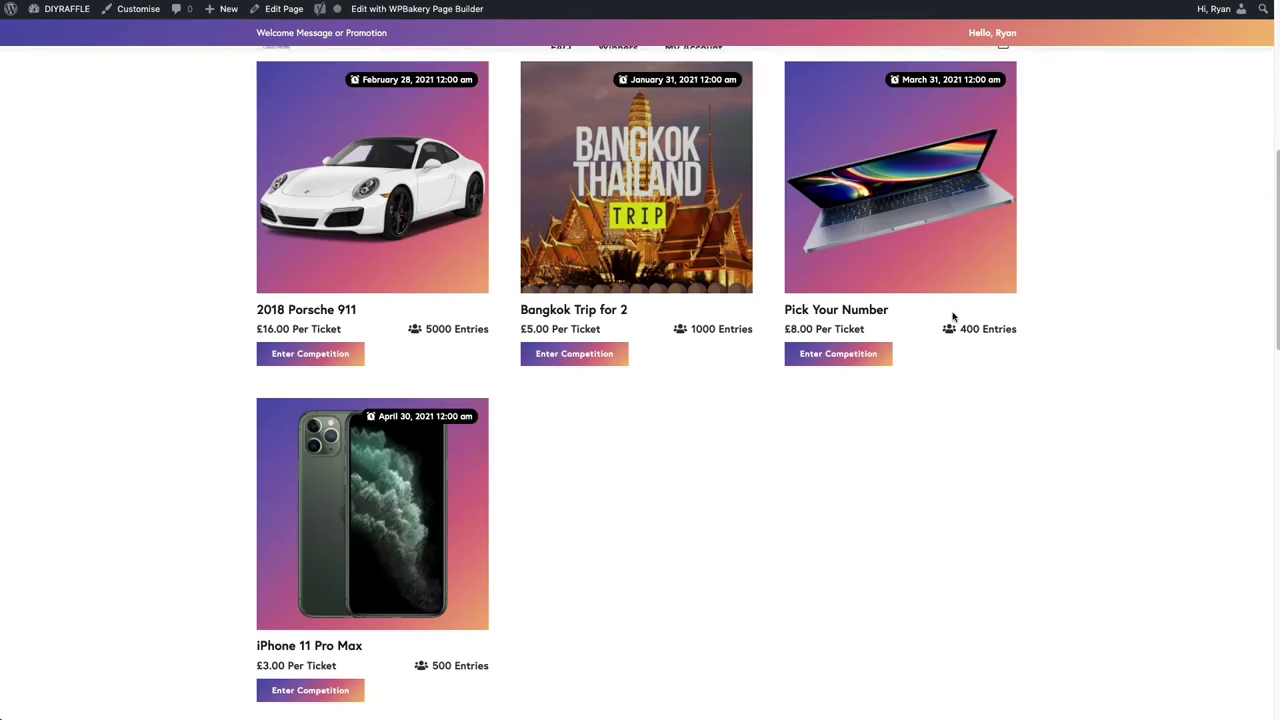
pyautogui.scroll(7, 1043, 340)
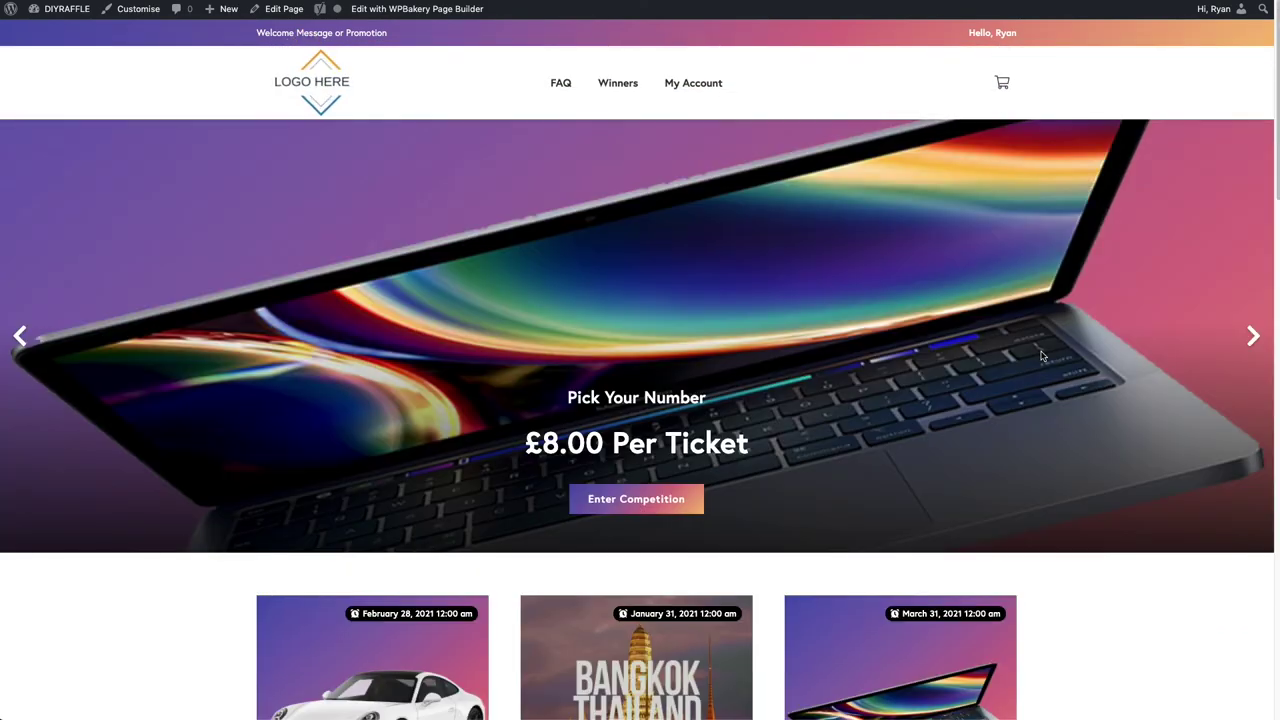